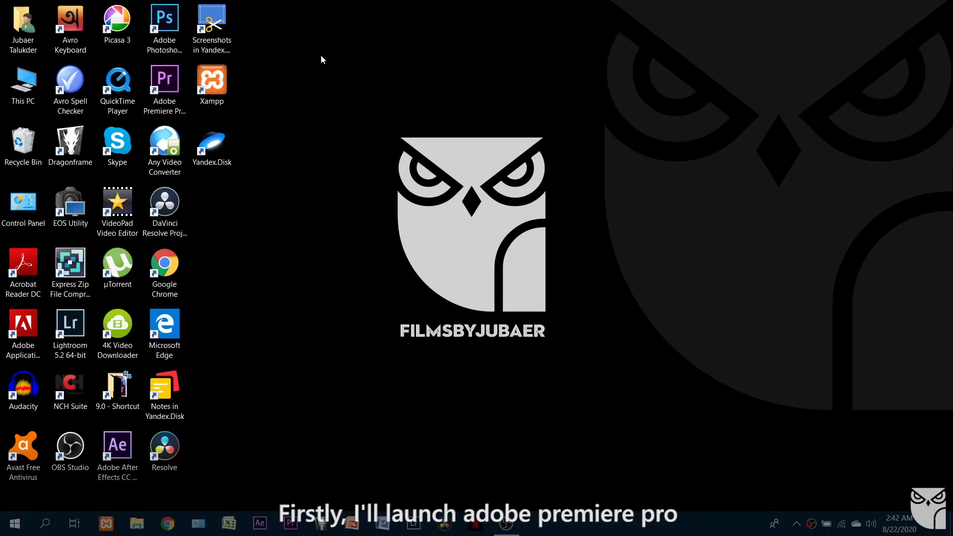
Launch Premiere Pro and create the project 'Color Grading Tutorial PP' in G:\HNG204.
click(158, 82)
double_click(159, 78)
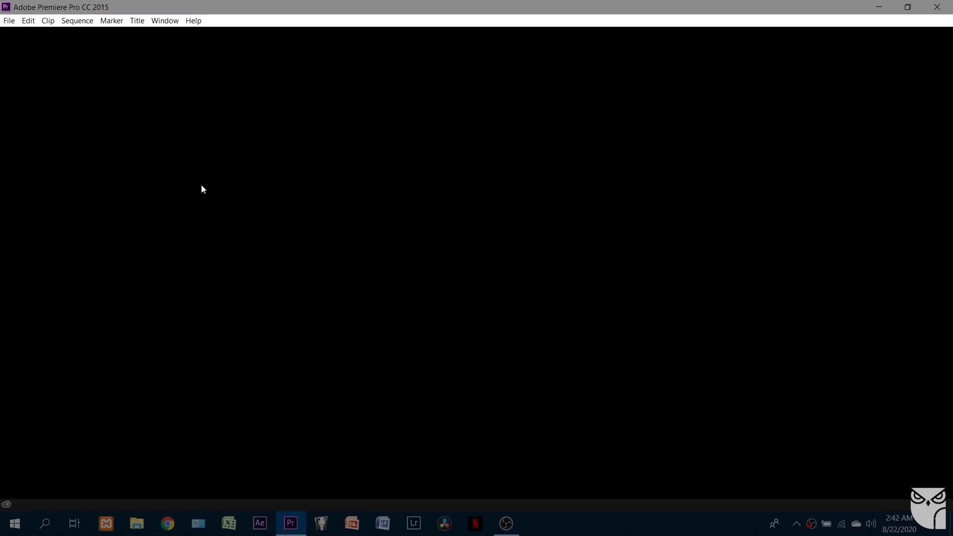
click(9, 21)
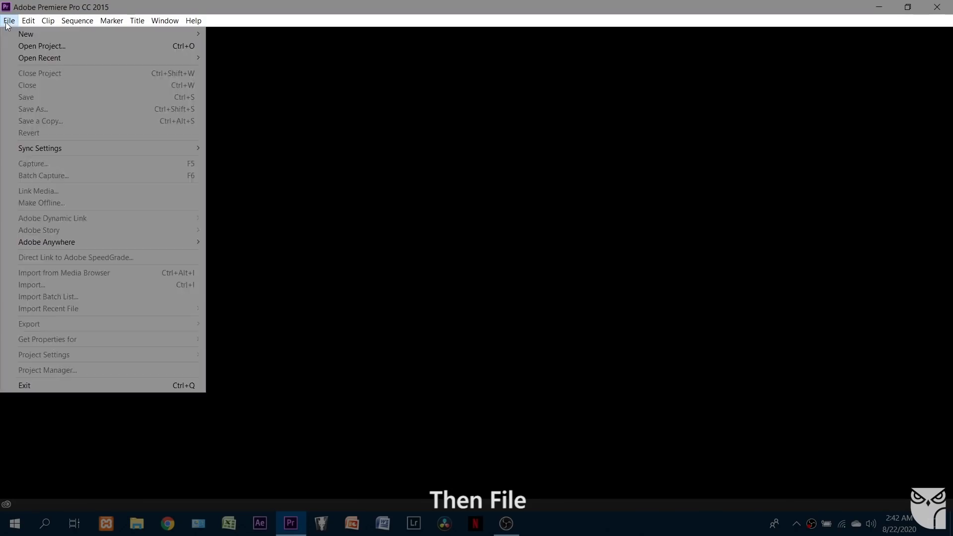
mouse_move(60, 32)
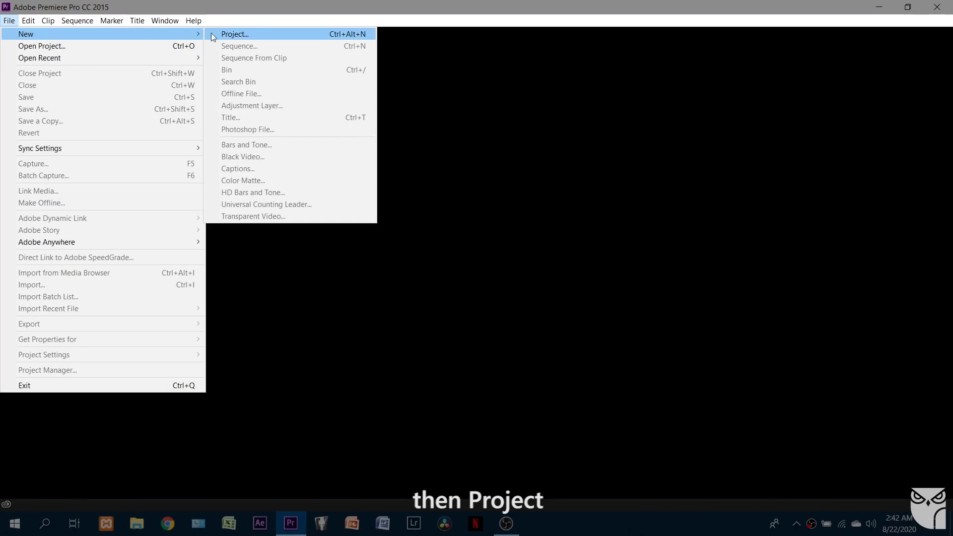
click(279, 34)
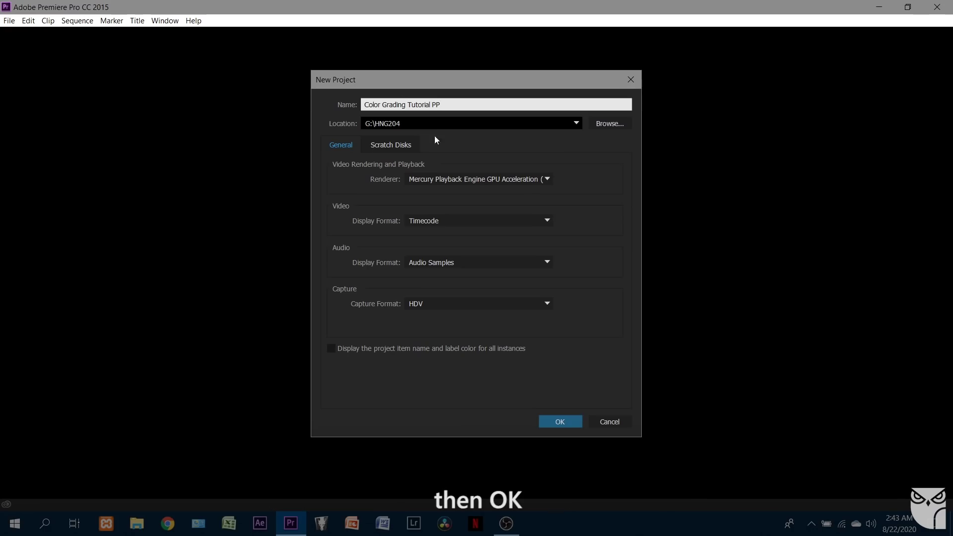
click(554, 422)
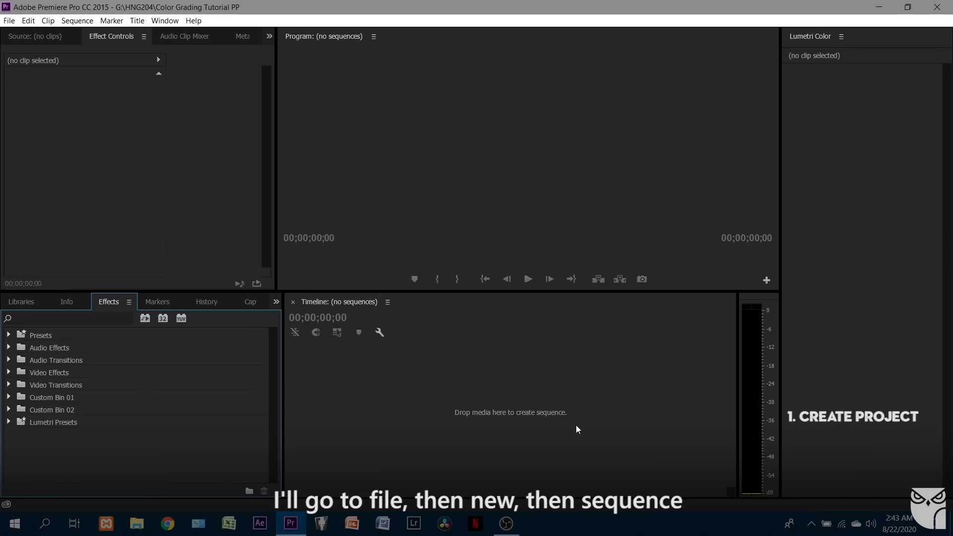
Create Sequence 01 from the ARRI 1080p 25 preset at 25 fps.
click(9, 20)
mouse_move(128, 36)
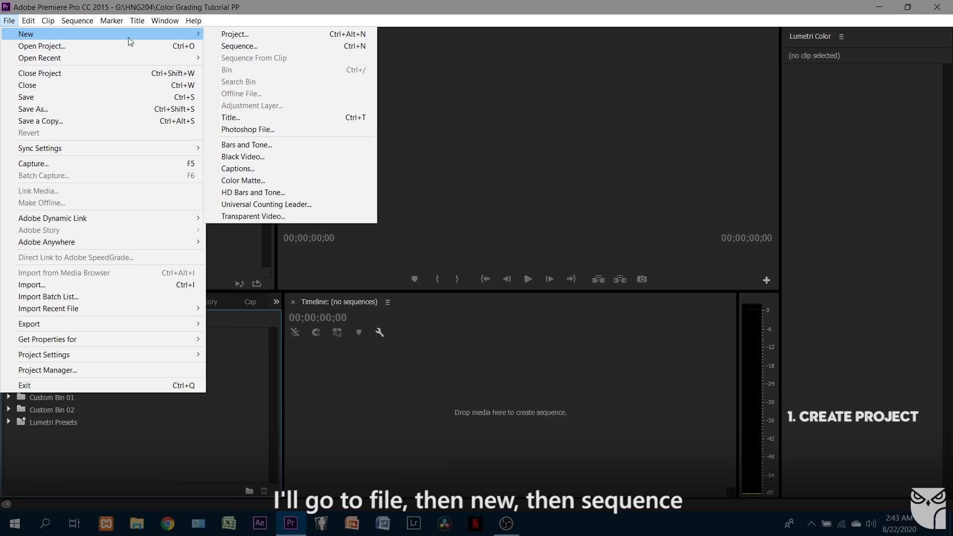
click(276, 45)
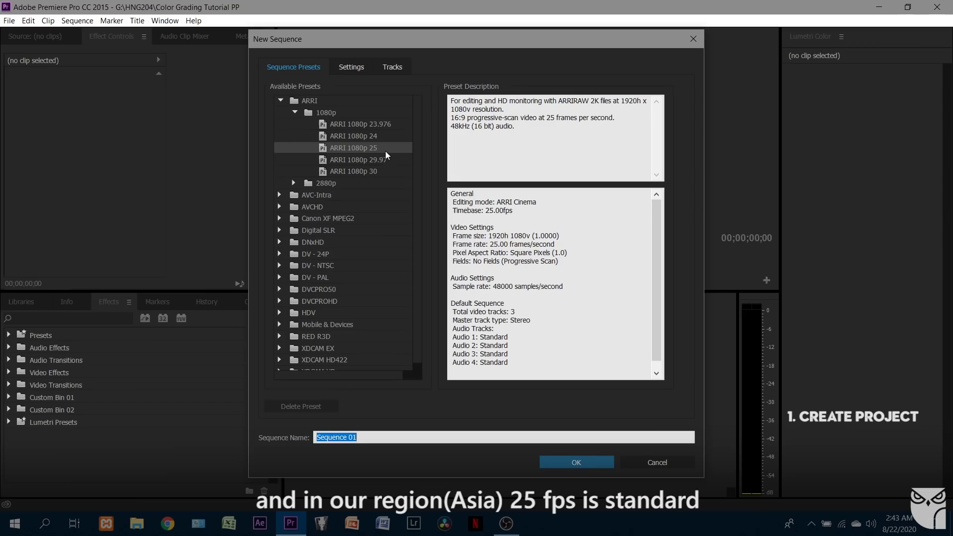
click(592, 461)
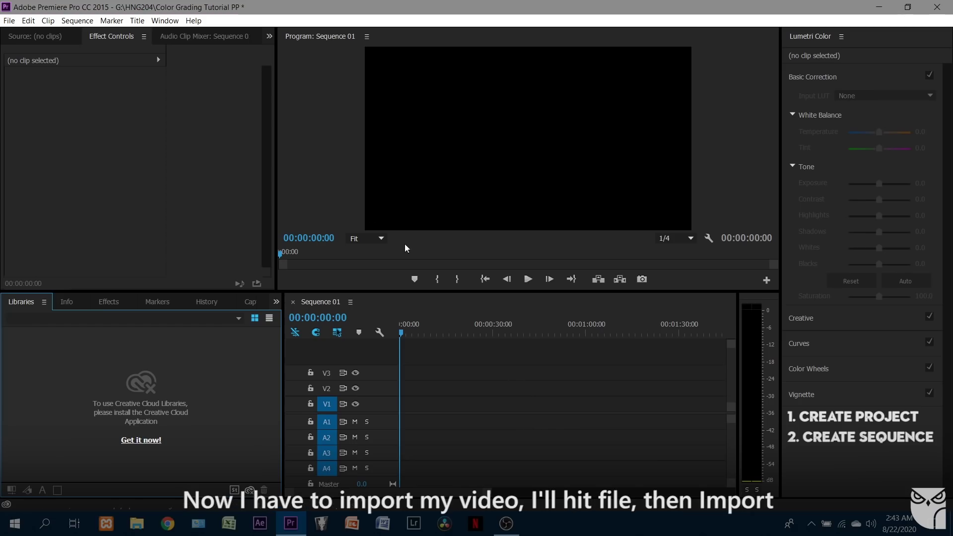
Import the video file MVI_5450.MP4 into the project.
click(10, 22)
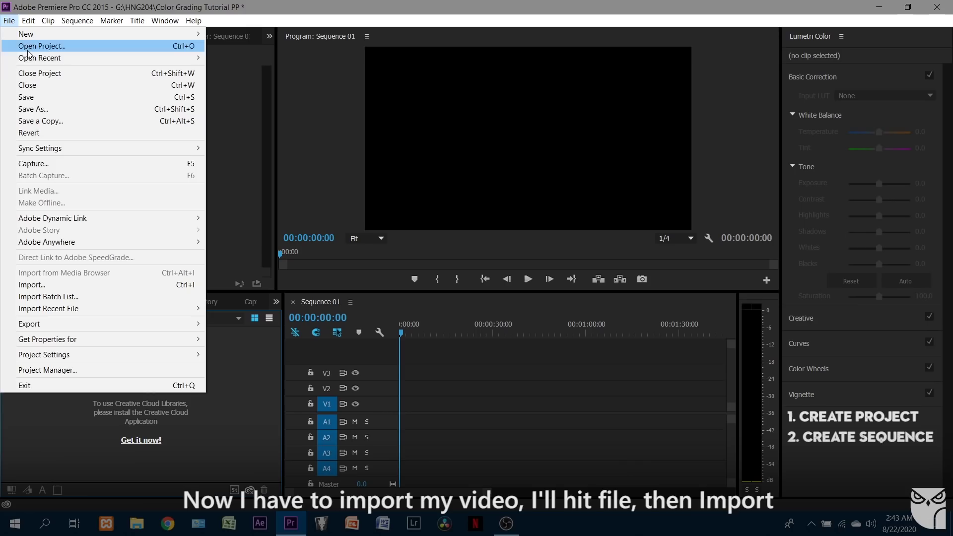
click(108, 284)
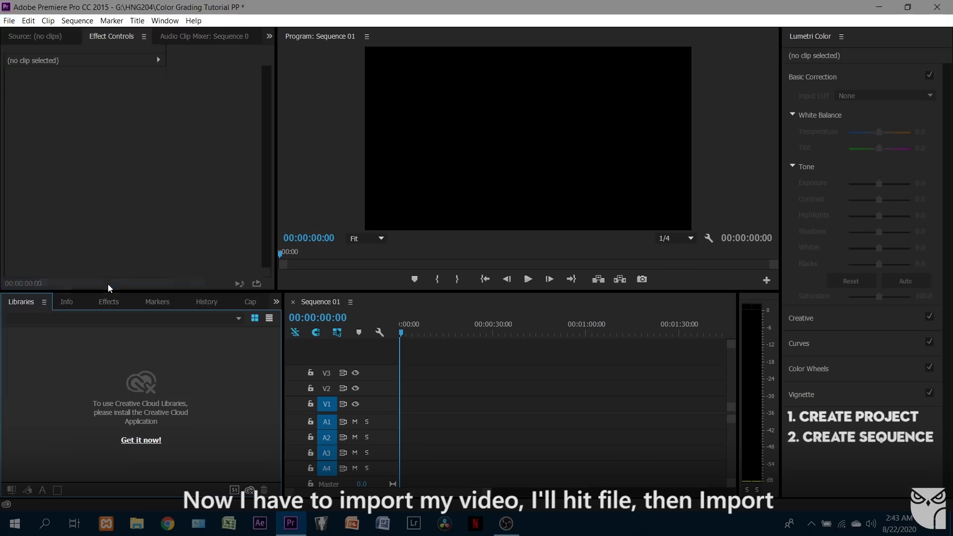
click(429, 75)
click(849, 491)
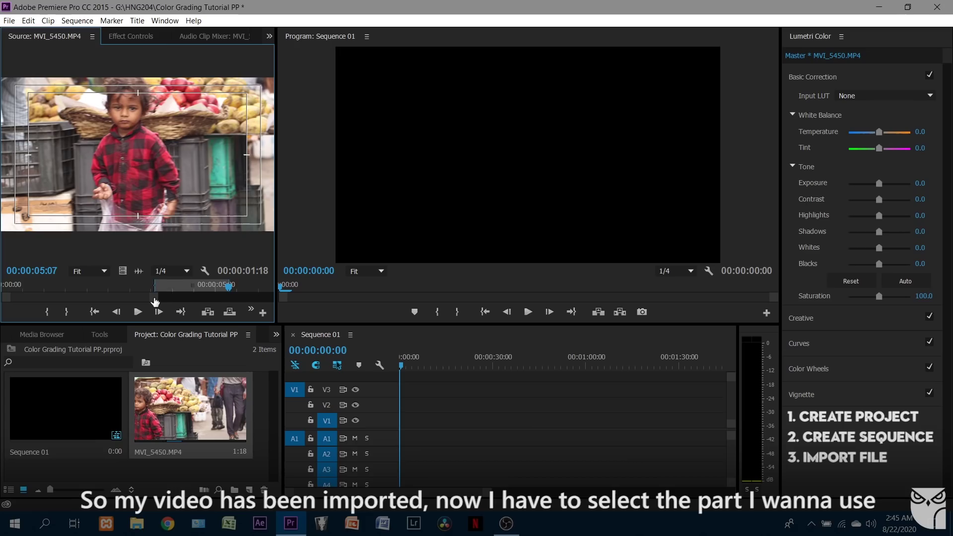
Mark an In point at 00:00:07:04 and place the 3:16 portion on V1 at the sequence start.
drag(188, 303, 333, 305)
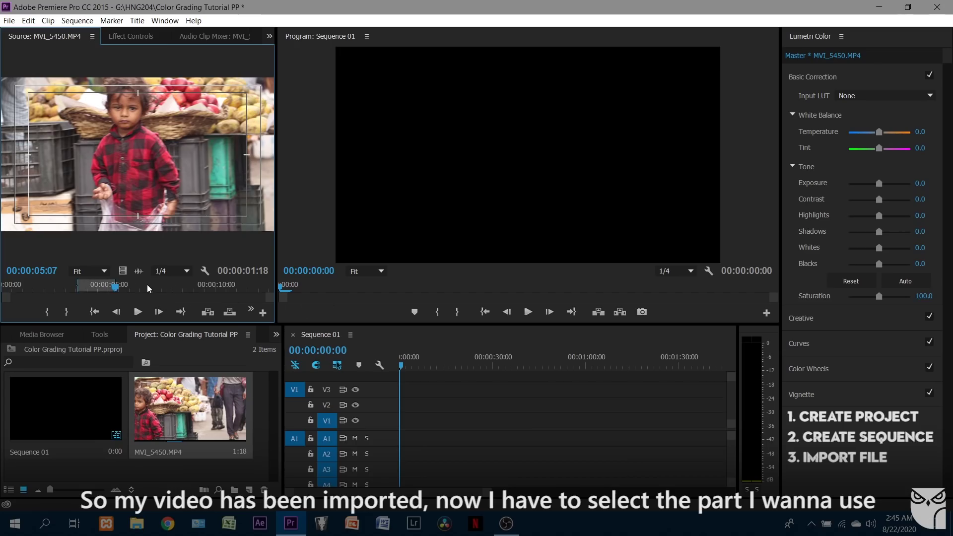
key(space)
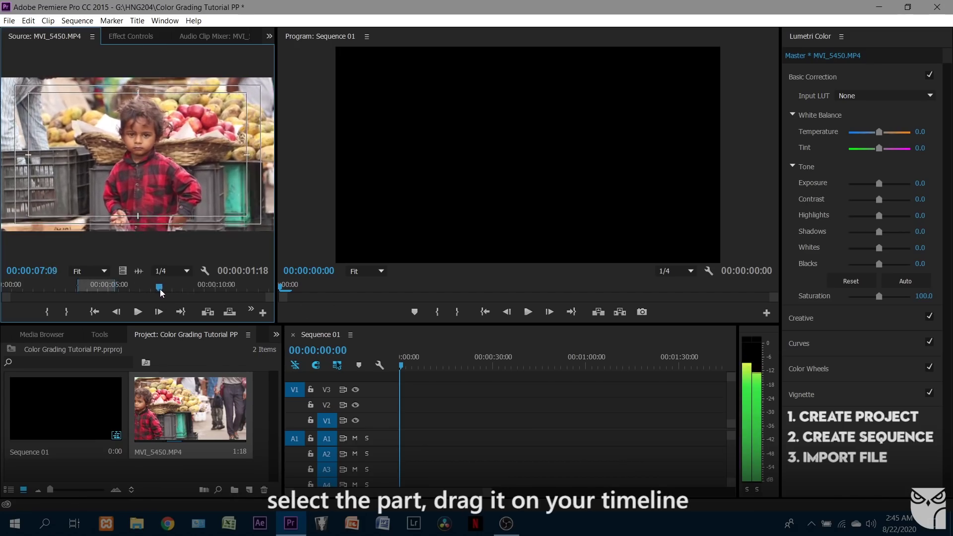
drag(160, 290, 154, 290)
click(48, 313)
key(space)
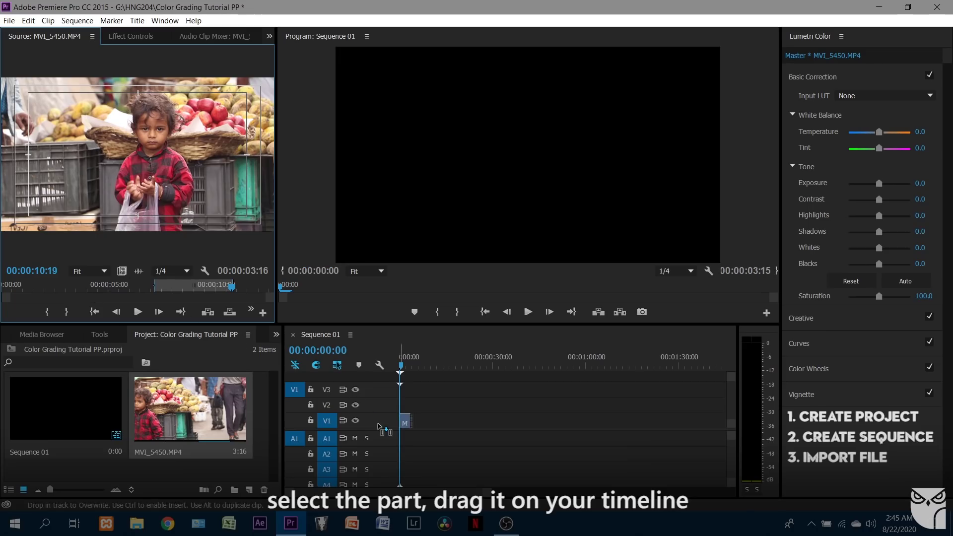
drag(378, 424, 378, 425)
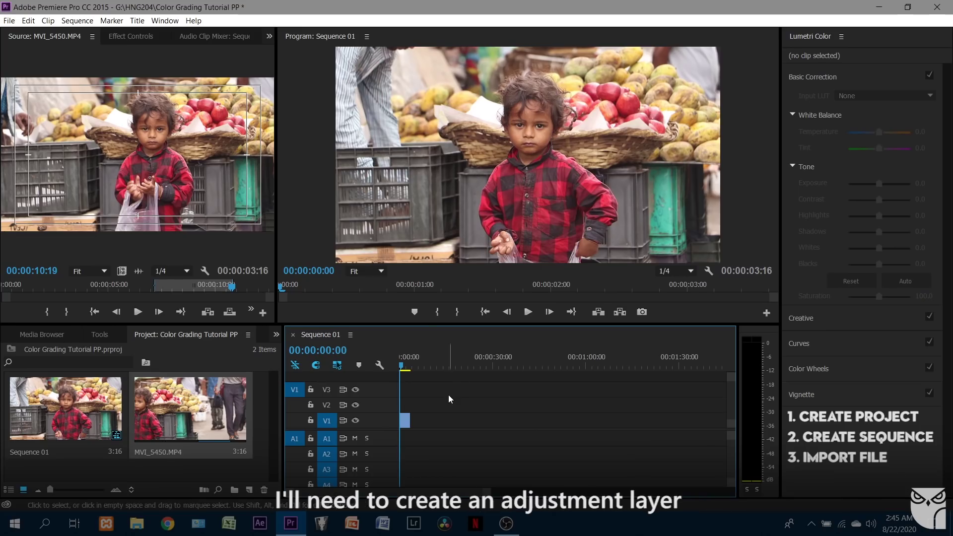
Create a new 1920×1080, 25 fps adjustment layer from the Project panel.
right_click(197, 356)
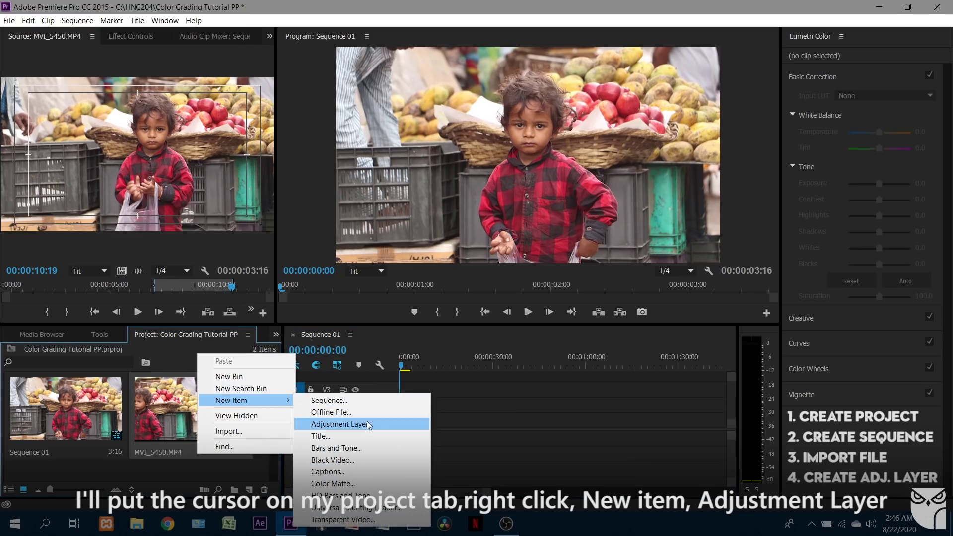
click(391, 425)
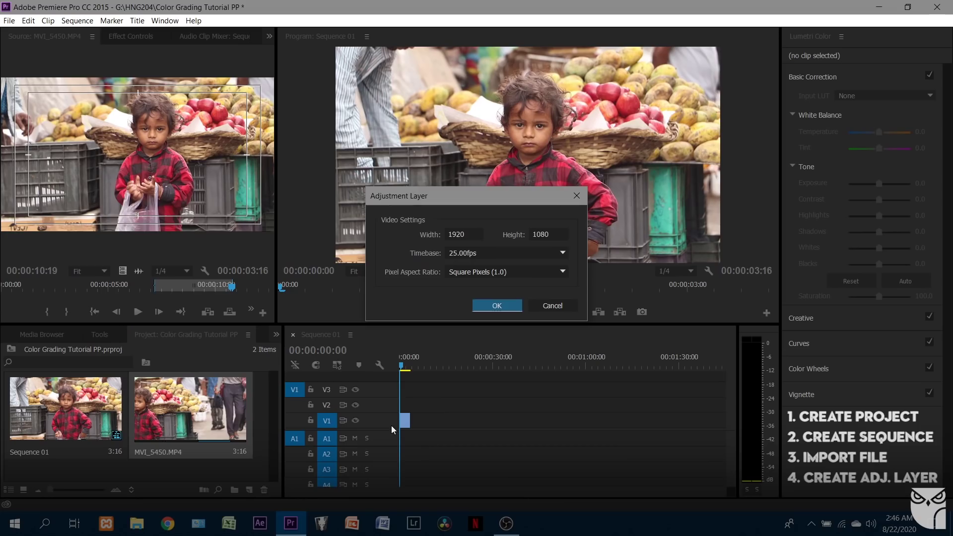
click(508, 306)
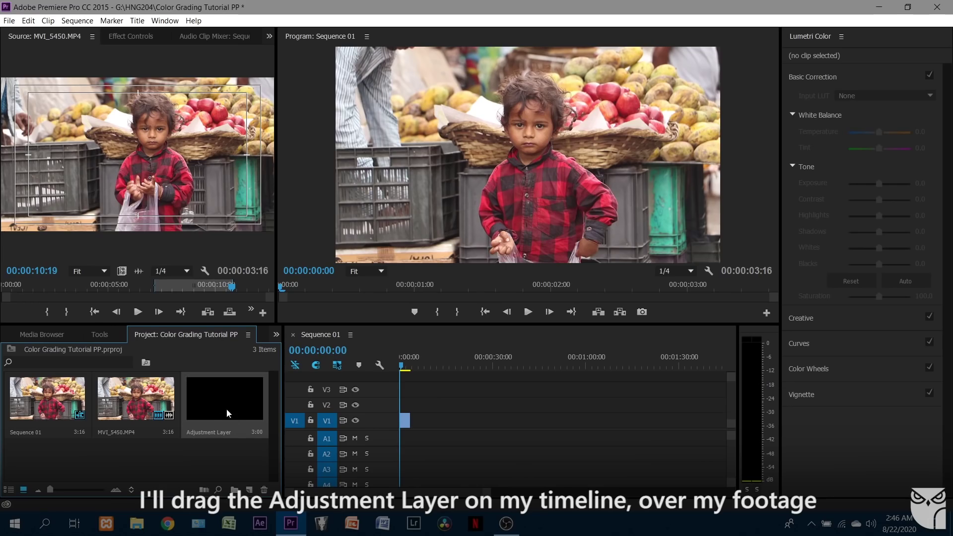
Place the adjustment layer on V2 over MVI_5450.MP4, trim it to match, and select it.
drag(226, 410, 405, 411)
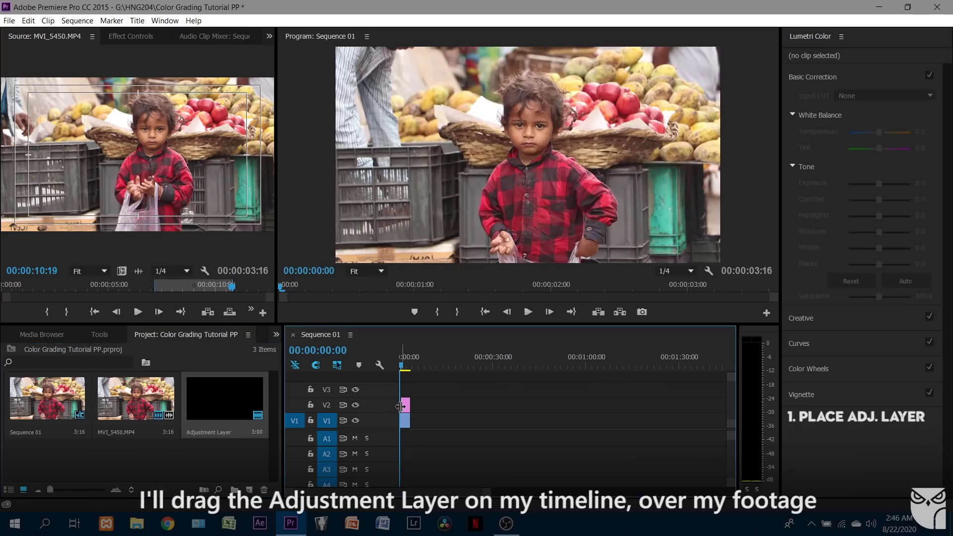
key(=)
key(=)
key(=)
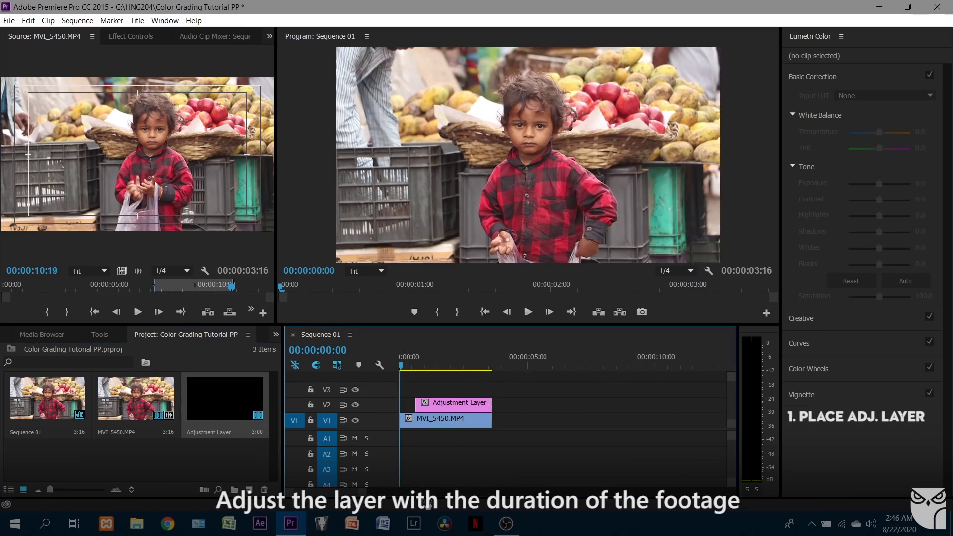
drag(416, 405, 400, 407)
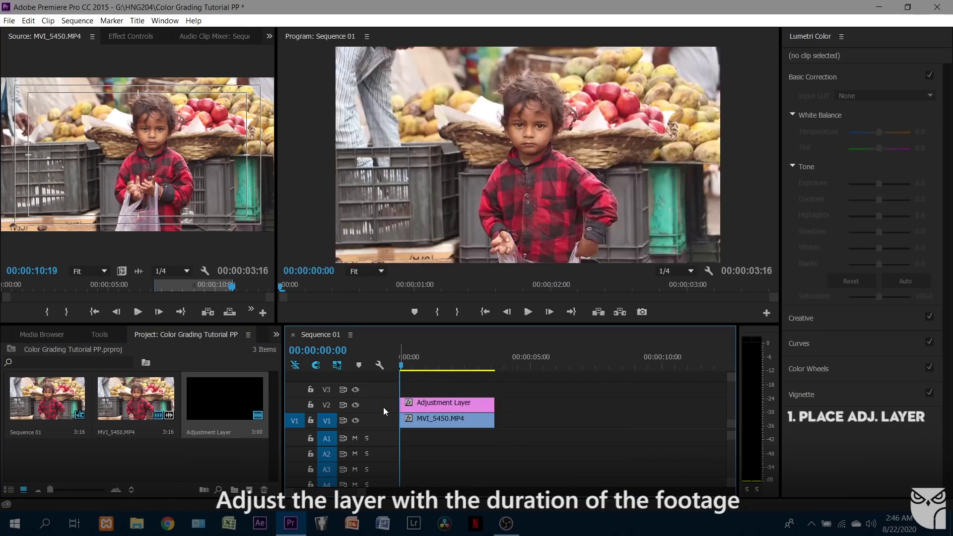
click(452, 401)
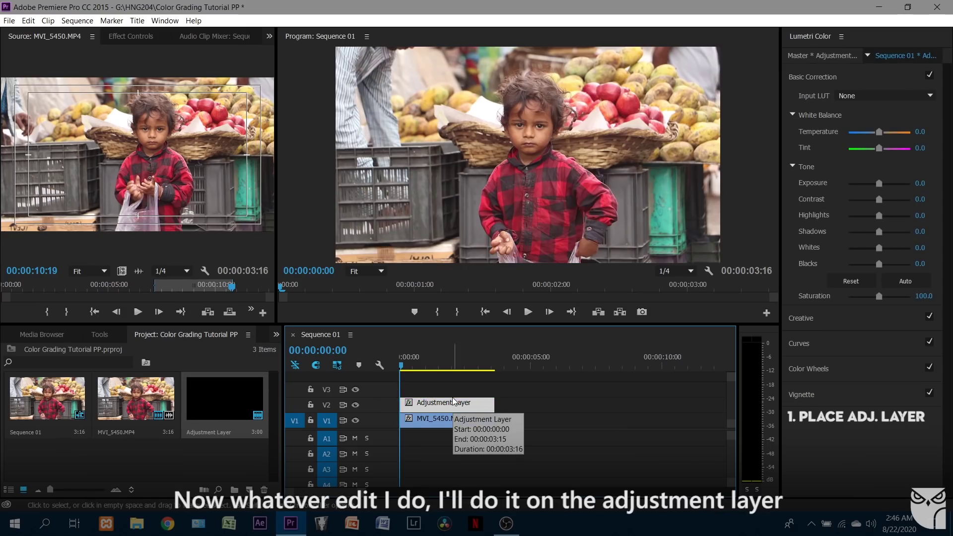
drag(401, 367, 478, 380)
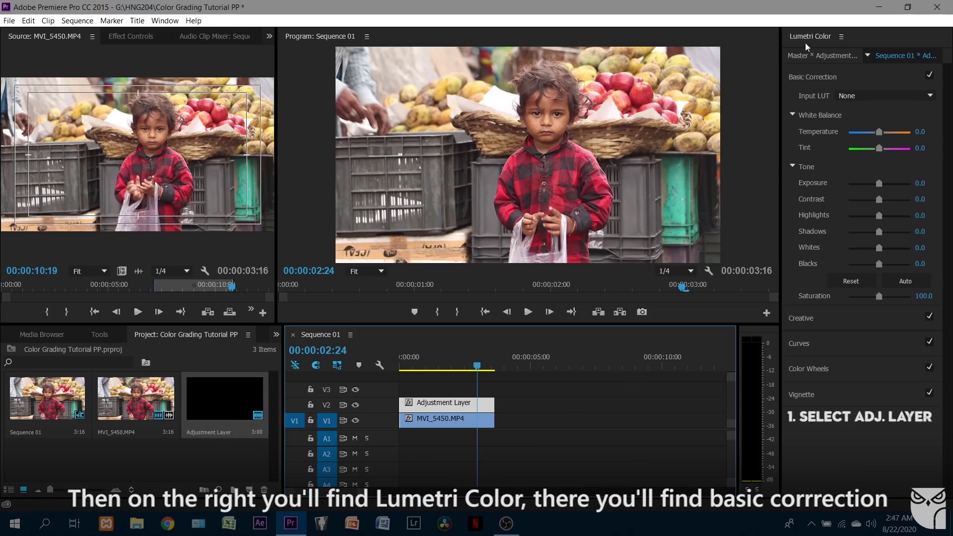
click(850, 99)
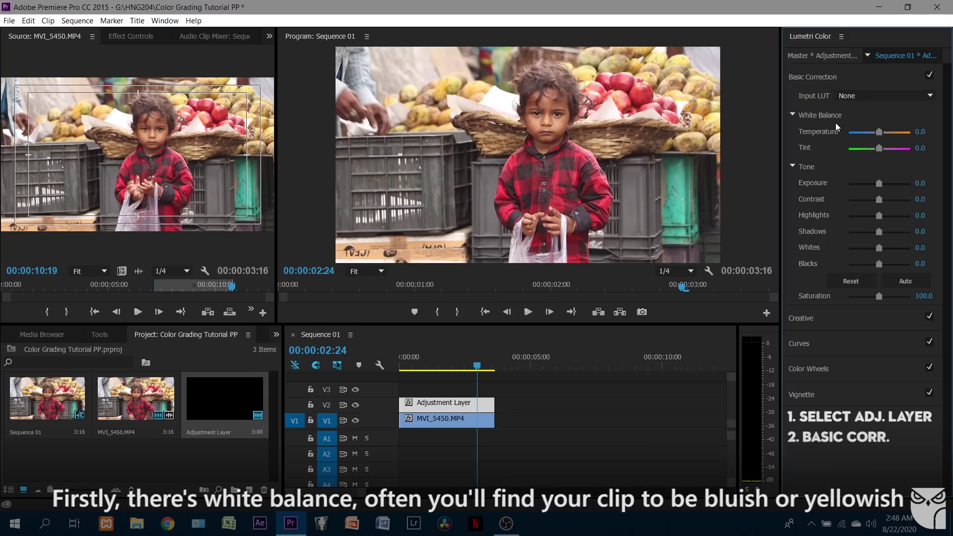
mouse_move(880, 133)
mouse_down()
mouse_move(868, 135)
mouse_move(891, 136)
mouse_up()
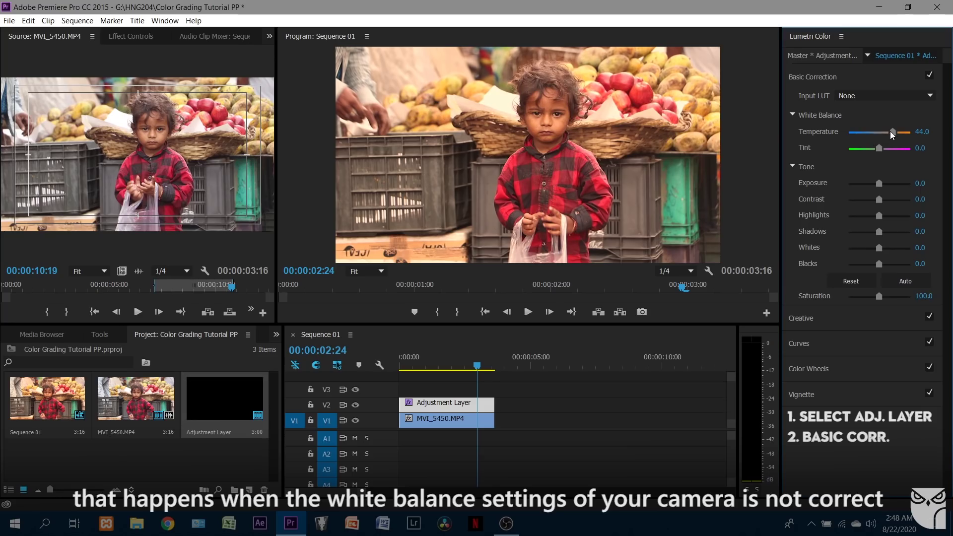
mouse_move(888, 132)
mouse_down()
mouse_move(866, 137)
mouse_move(879, 141)
mouse_up()
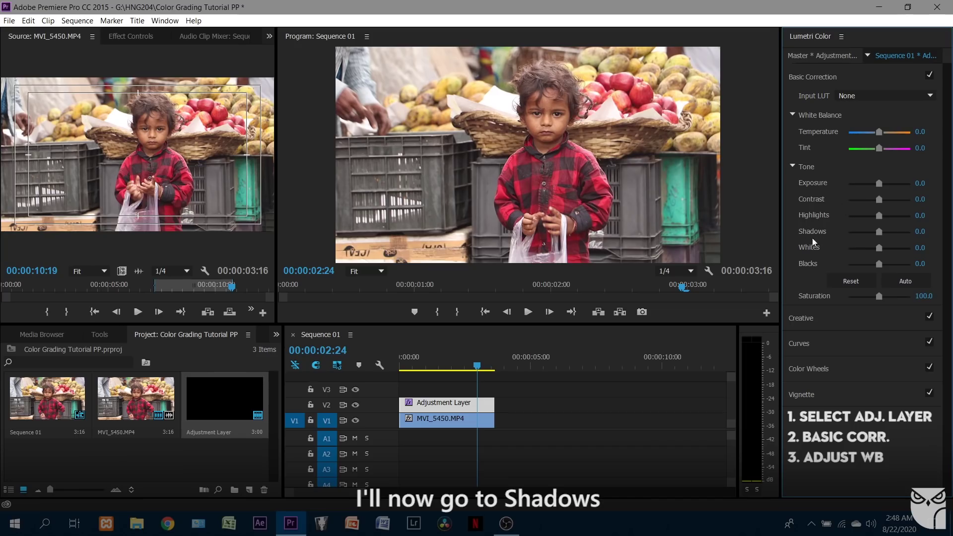
In Basic Correction Tone, set Shadows -60, Highlights 40 and Whites -92.
drag(878, 233, 867, 237)
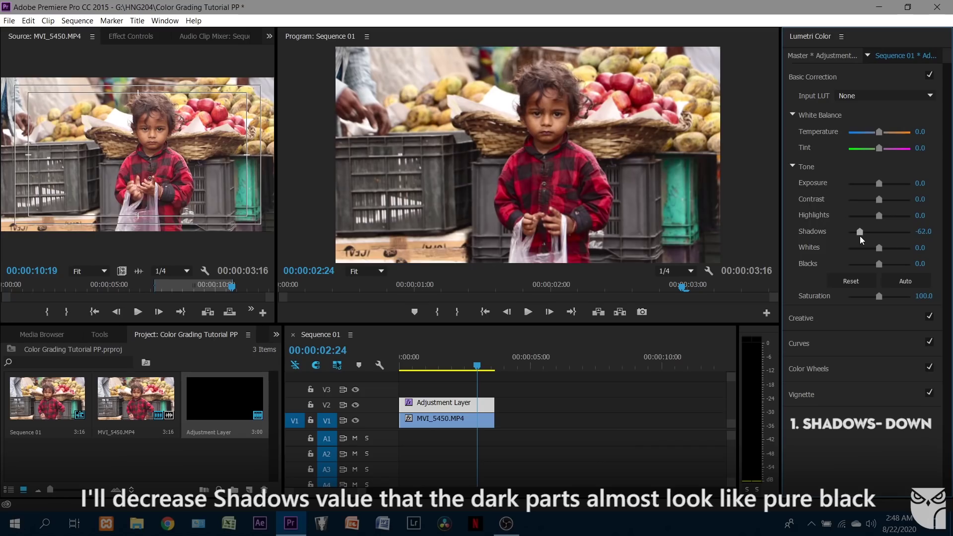
drag(861, 237, 862, 236)
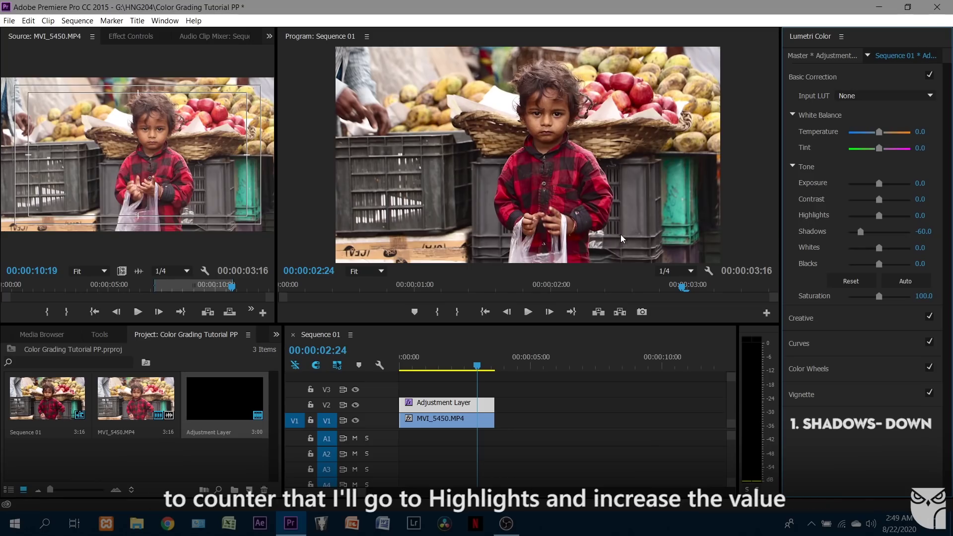
drag(880, 217, 883, 216)
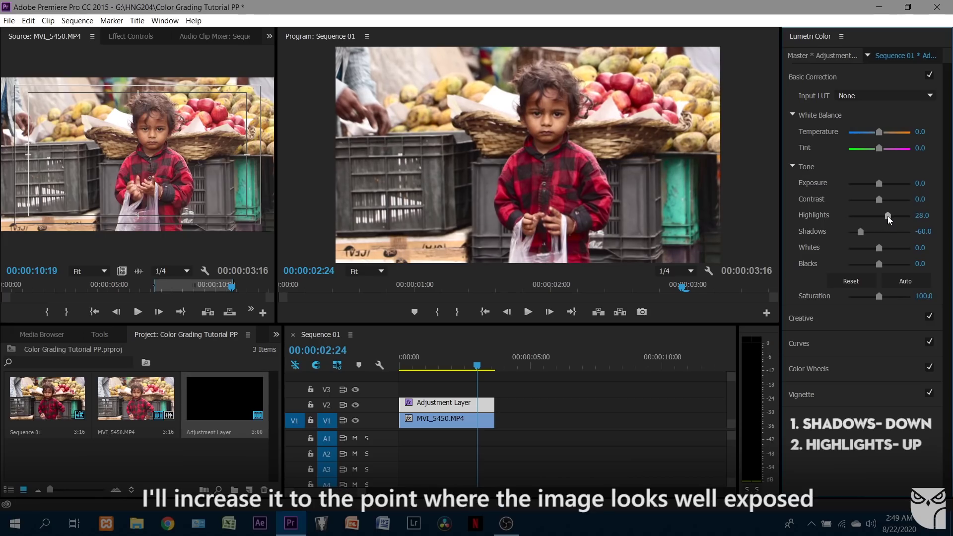
drag(888, 218, 892, 219)
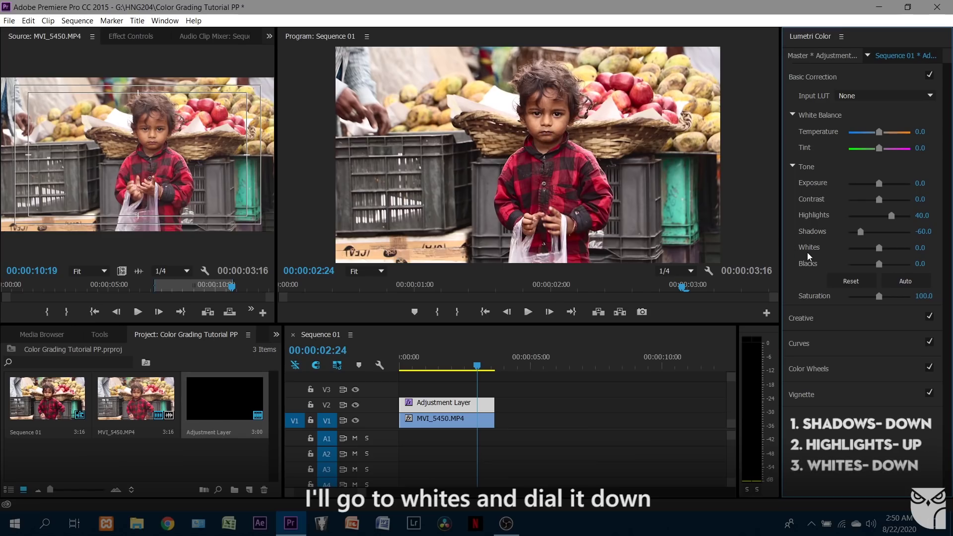
drag(880, 248, 852, 250)
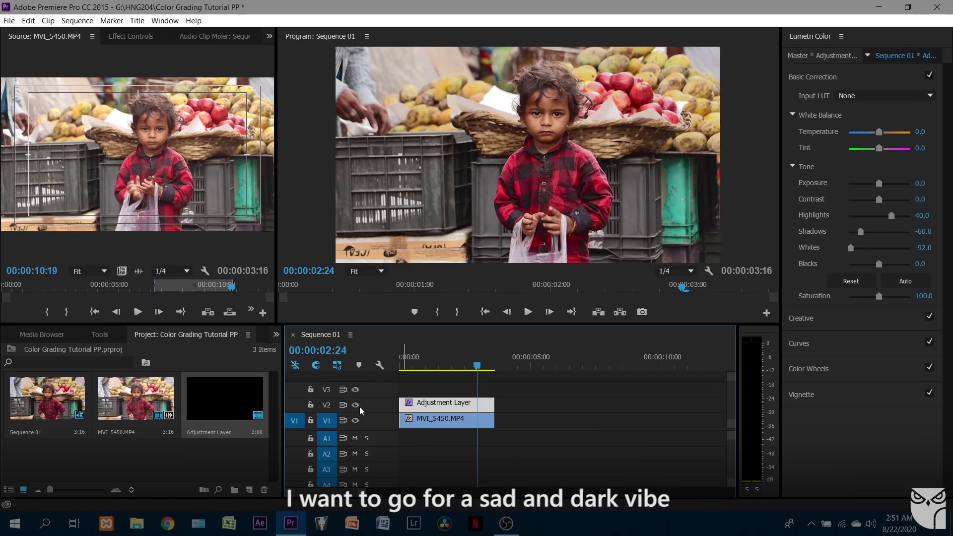
Add an adjustment layer on V3 and push its highlights toward yellow and midtones toward bluish green.
click(208, 388)
drag(217, 398, 481, 393)
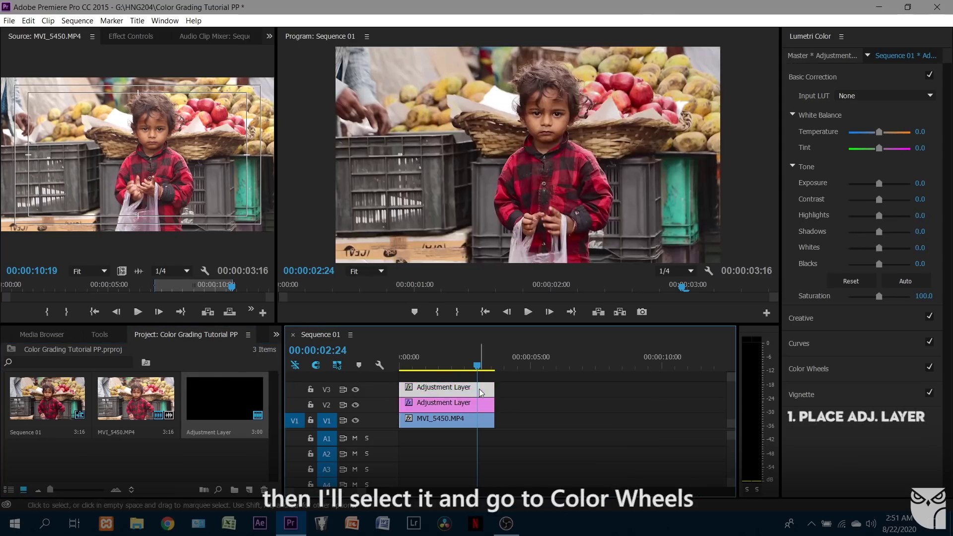
click(839, 365)
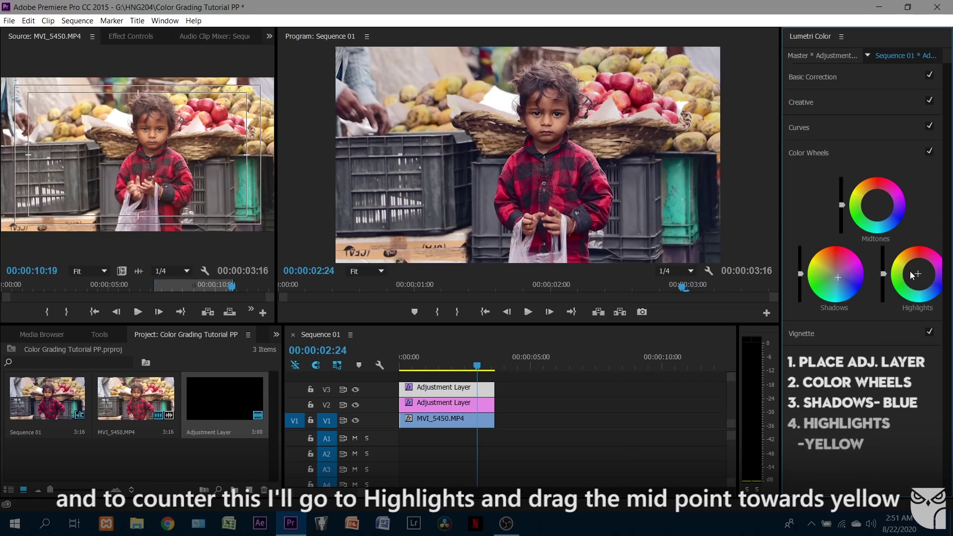
drag(919, 277, 916, 272)
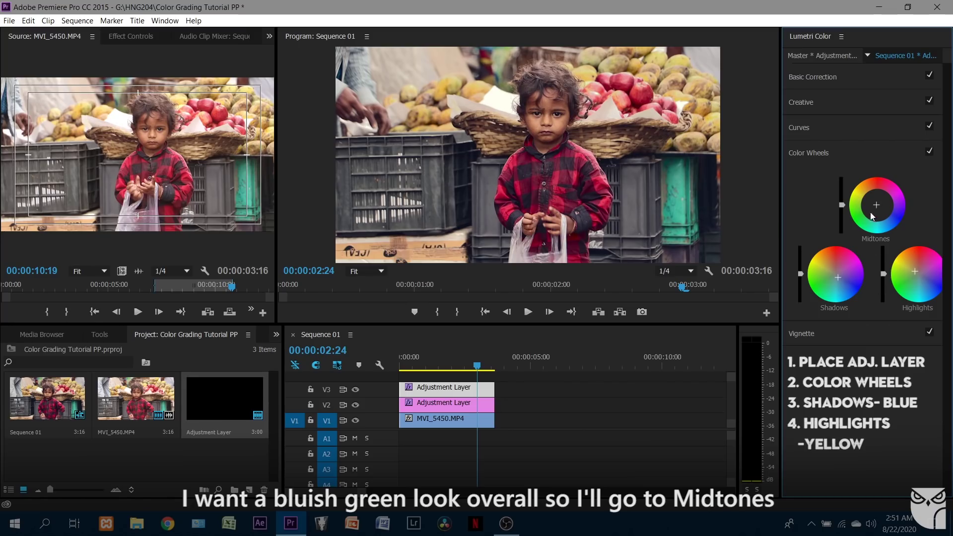
drag(878, 210, 877, 207)
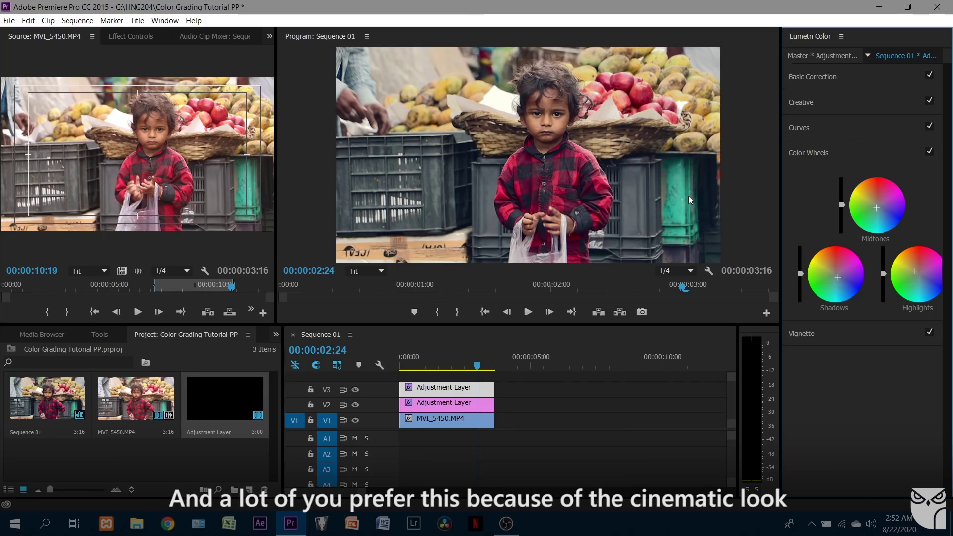
click(356, 390)
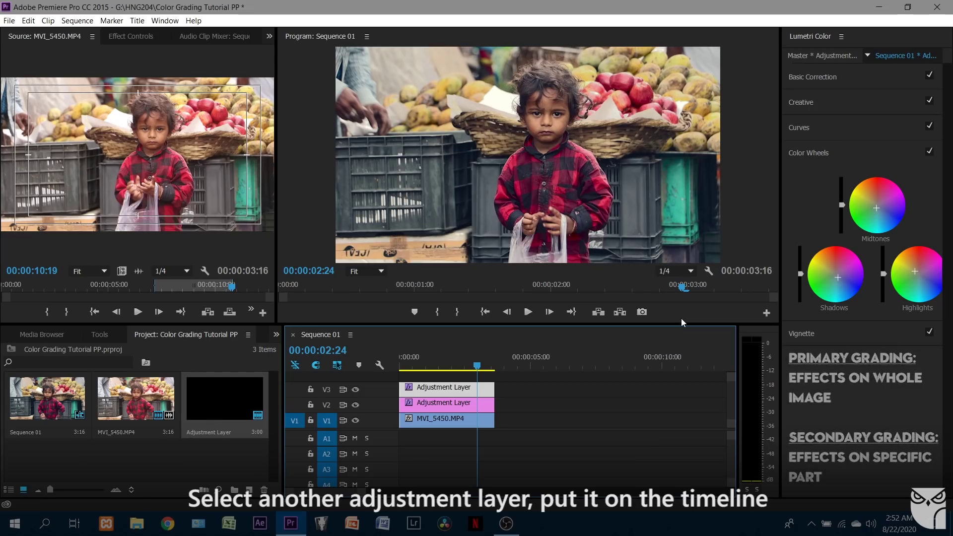
Add a third adjustment layer on V4 and give it an ellipse opacity mask.
drag(224, 393, 466, 401)
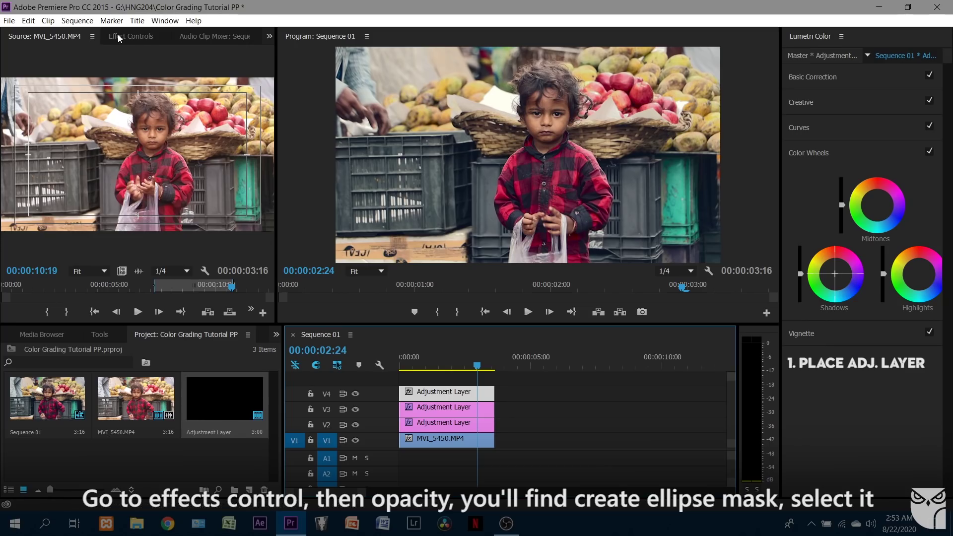
click(131, 39)
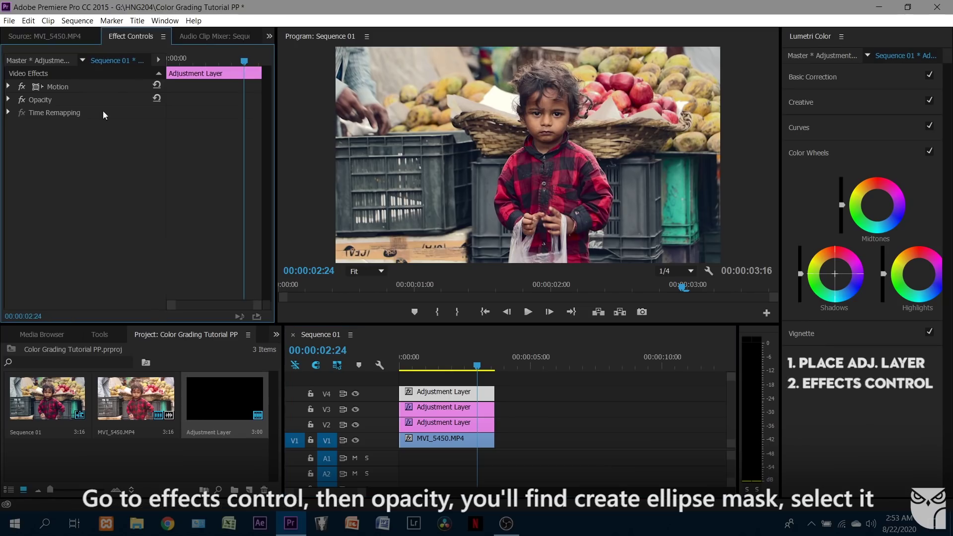
click(9, 100)
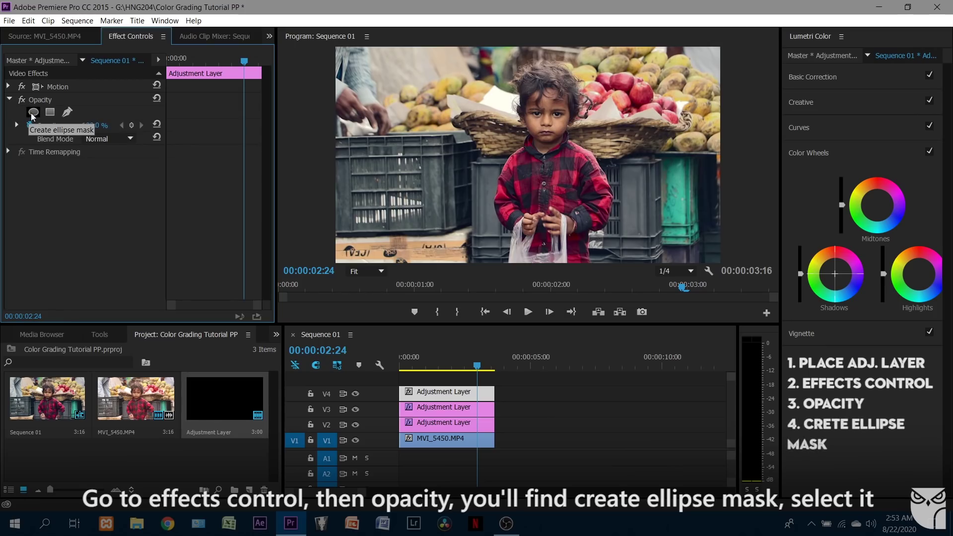
click(33, 113)
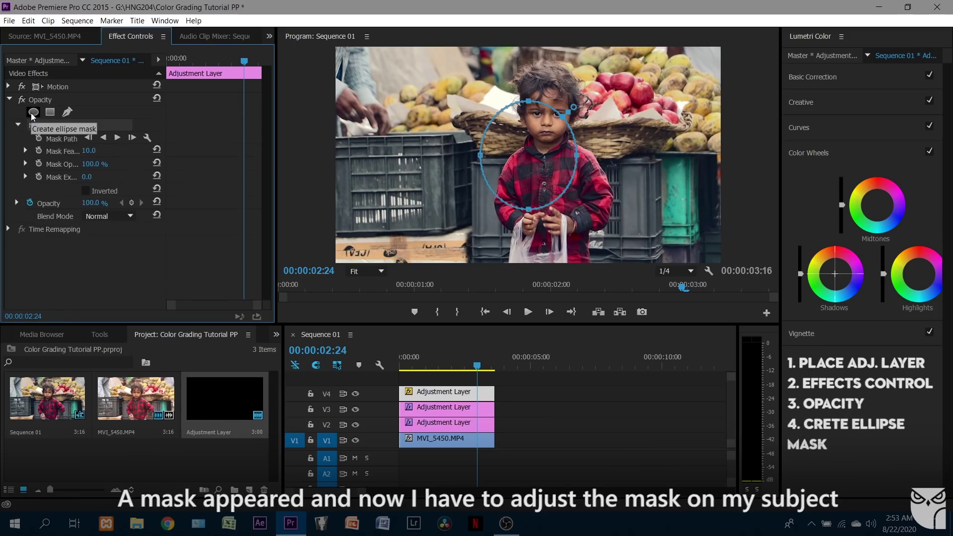
Reshape the ellipse mask into a tall oval over the child and feather it to 160.
drag(537, 159, 558, 118)
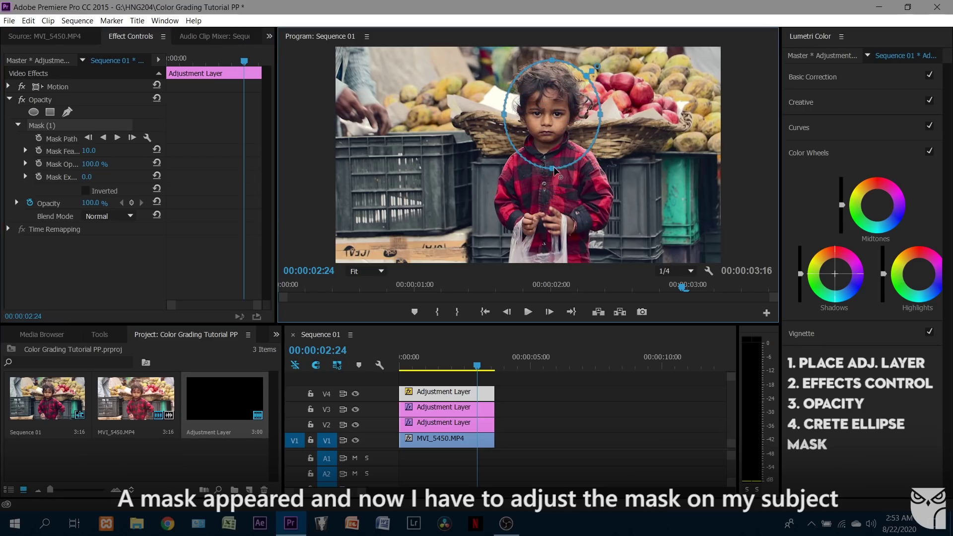
drag(553, 170, 552, 281)
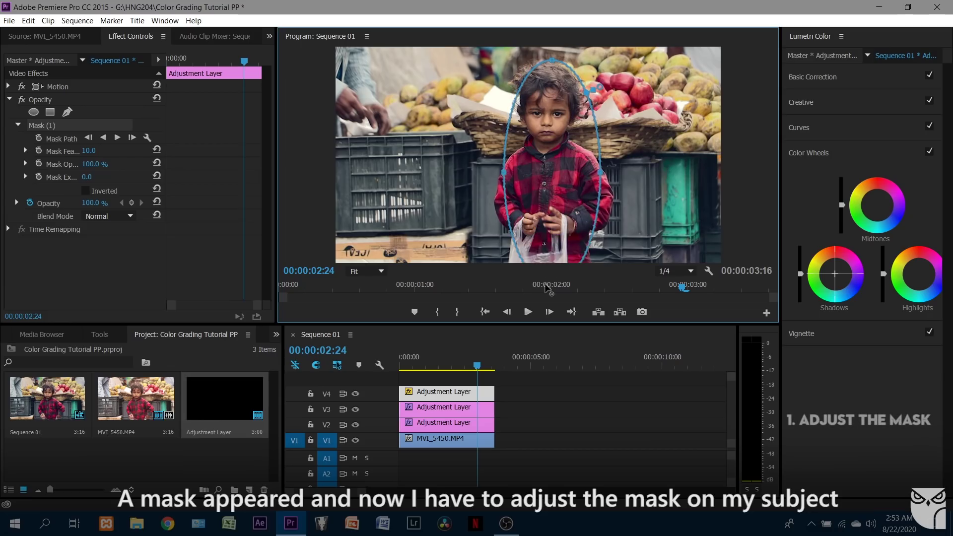
drag(601, 173, 608, 173)
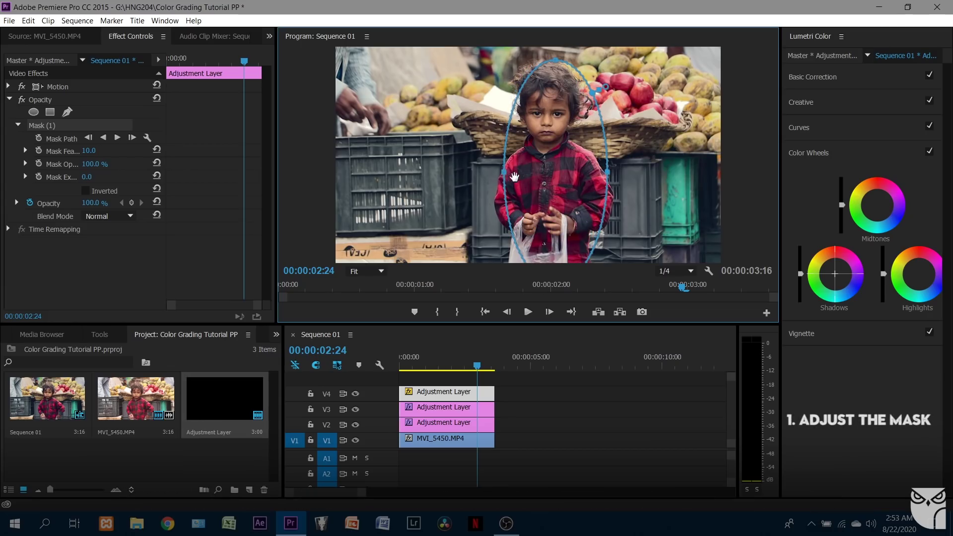
drag(503, 173, 491, 180)
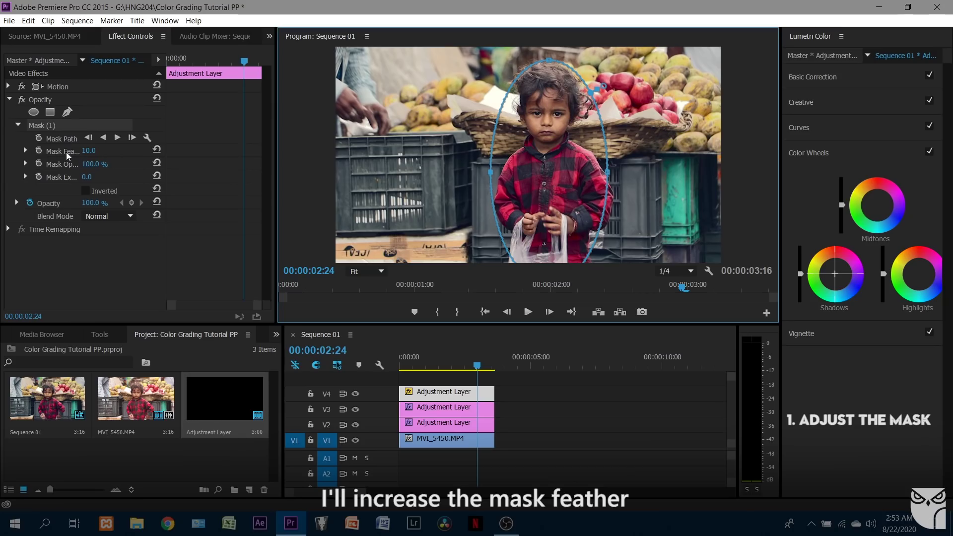
drag(161, 138, 194, 138)
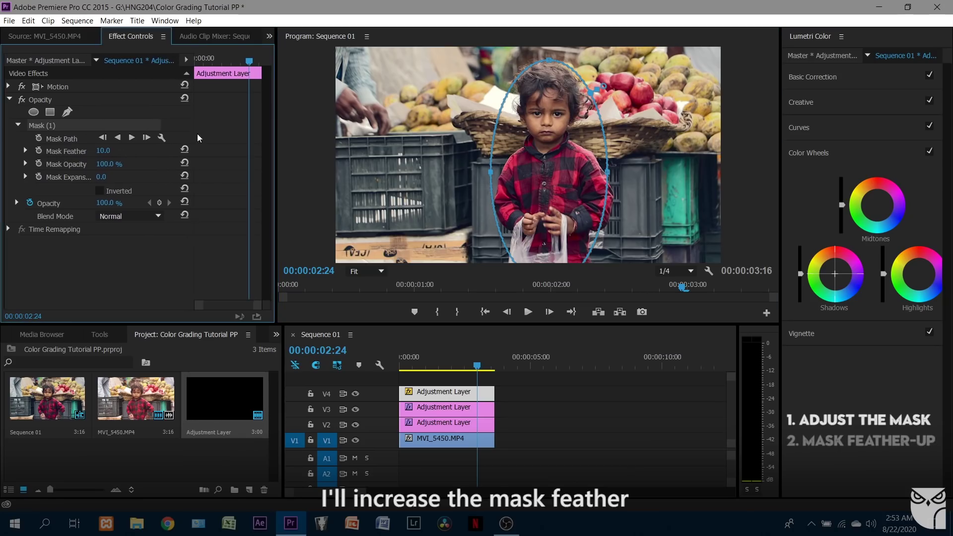
drag(103, 151, 120, 151)
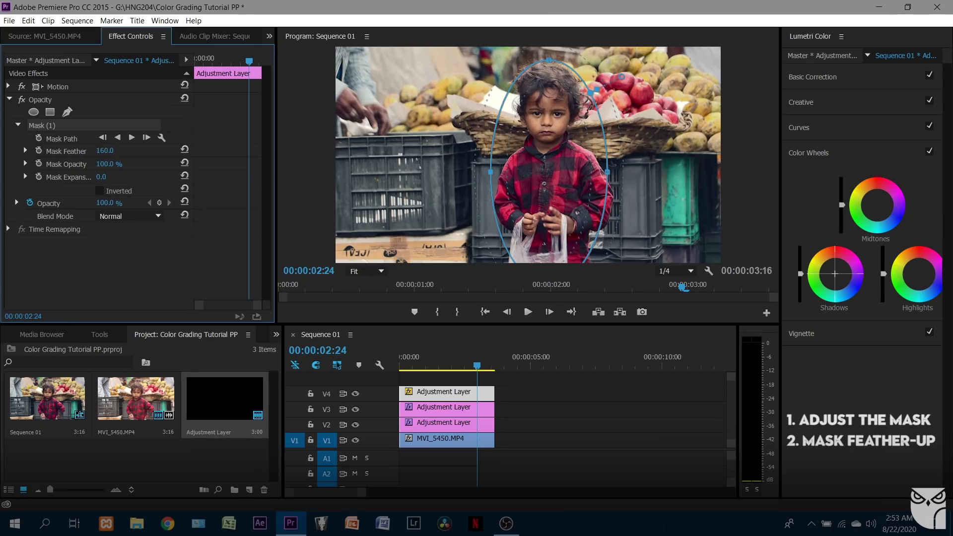
drag(553, 167, 552, 165)
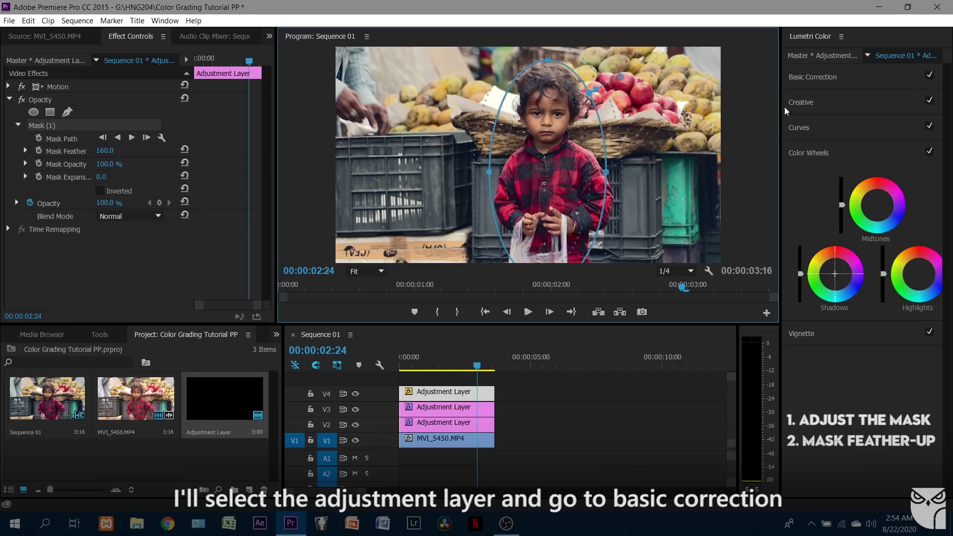
Set Exposure 0.1 and Contrast 52 on the V4 layer, toggling it off and on to compare.
click(849, 79)
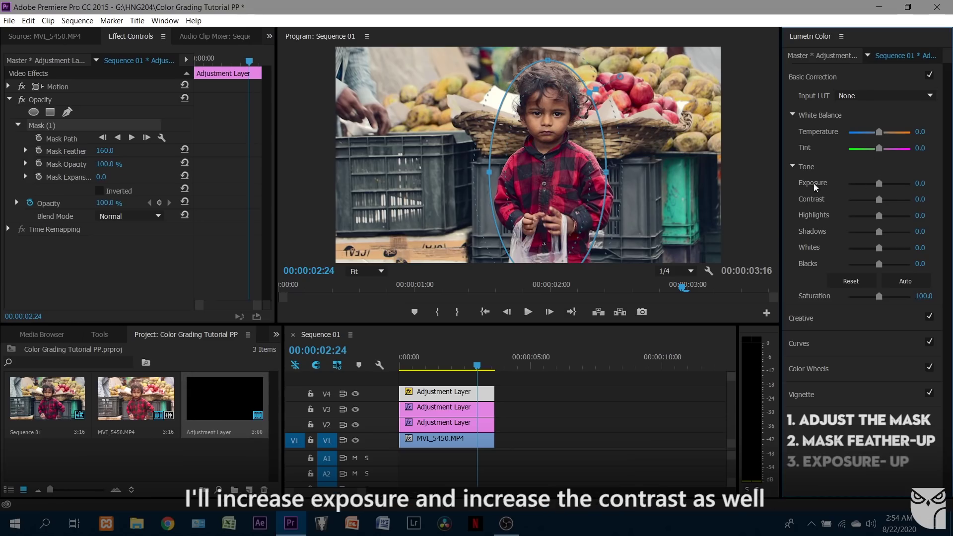
drag(879, 183, 897, 205)
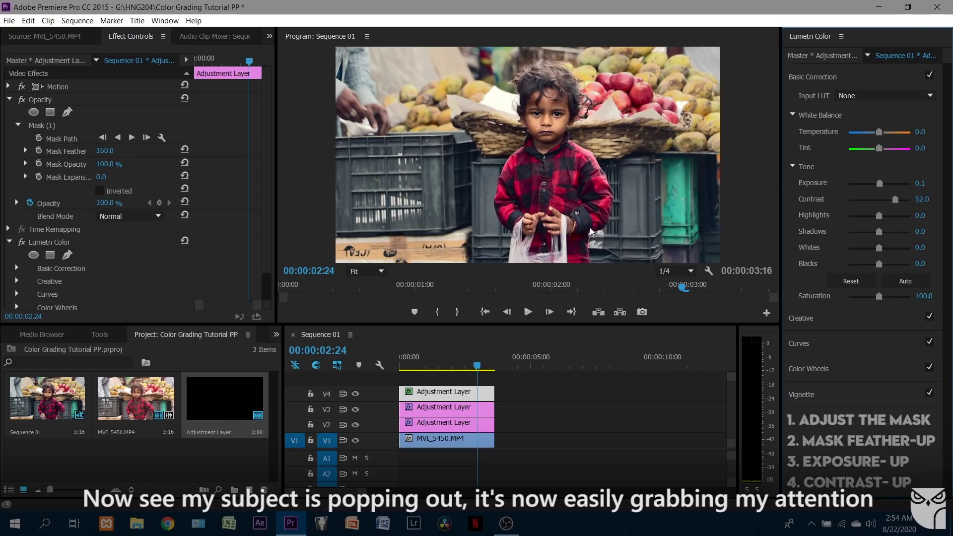
click(356, 395)
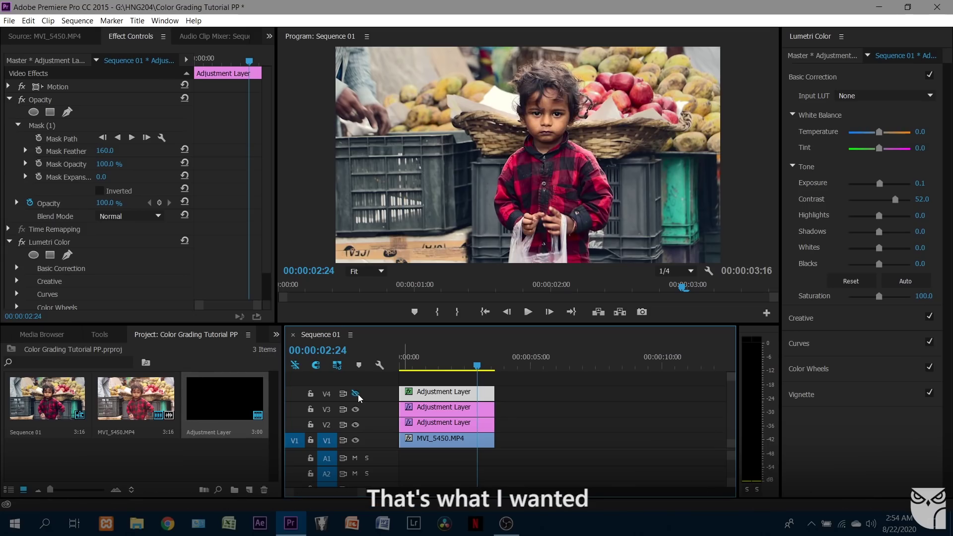
click(357, 395)
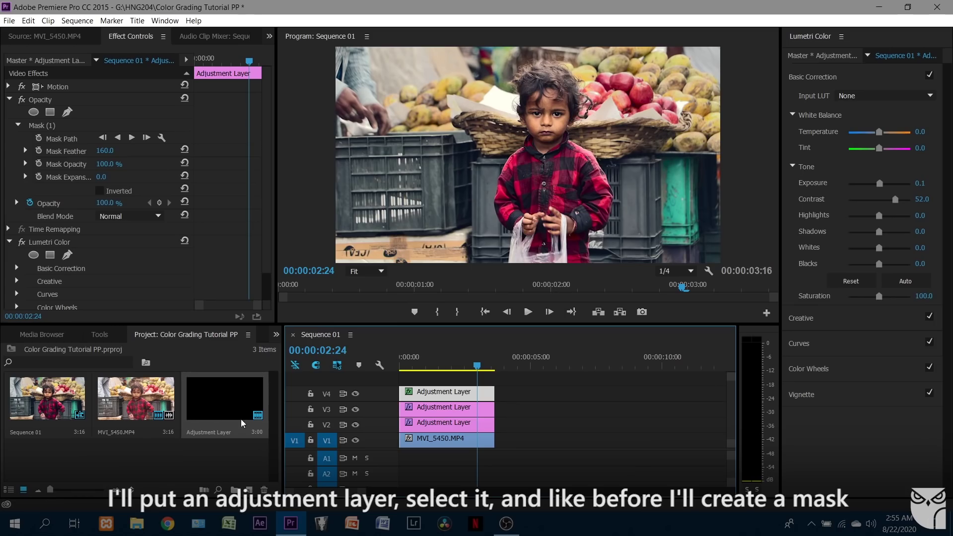
Place an adjustment layer on V5 and add an ellipse mask stretched around the child.
drag(243, 423, 467, 381)
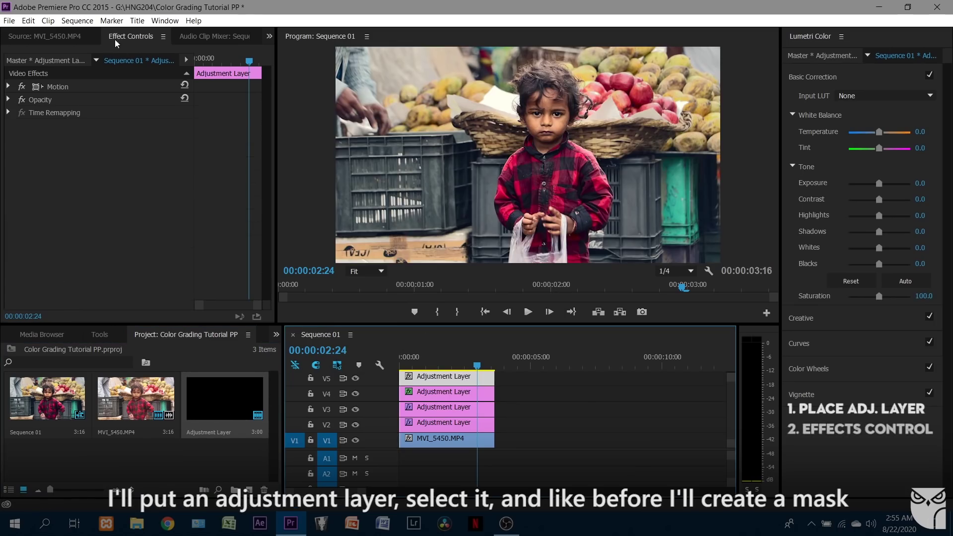
click(8, 99)
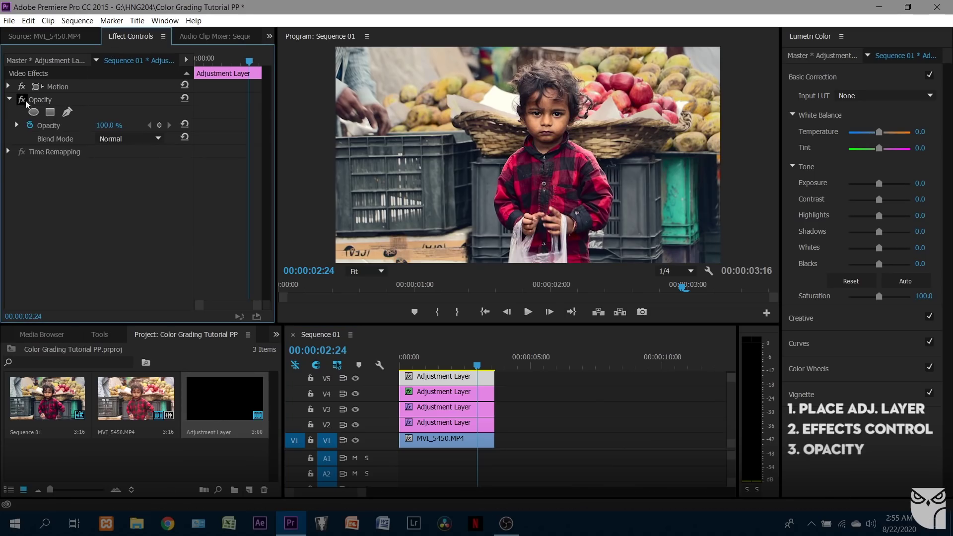
click(33, 112)
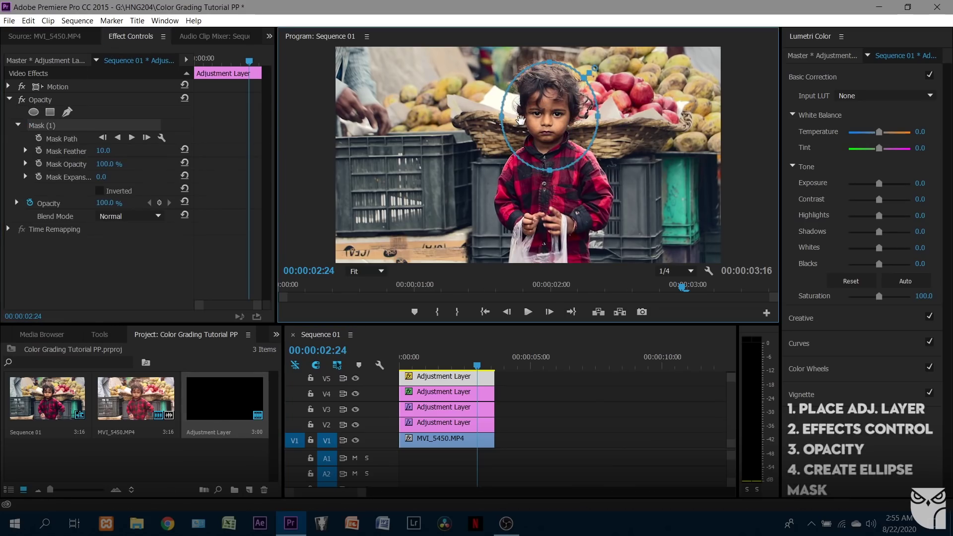
drag(597, 172, 606, 172)
drag(502, 172, 493, 173)
Feather the ellipse mask to 162 and invert it so edits affect the background.
drag(102, 151, 180, 151)
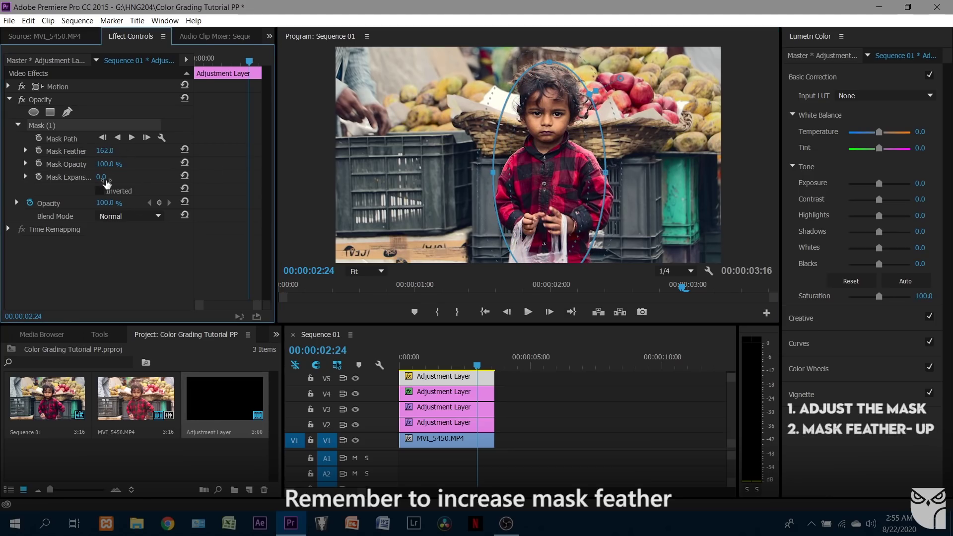
click(100, 192)
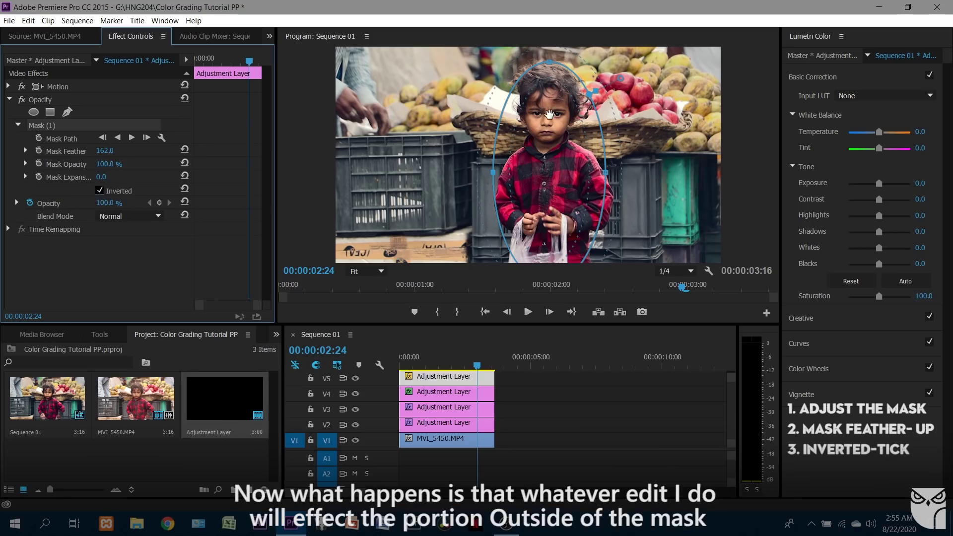
click(649, 198)
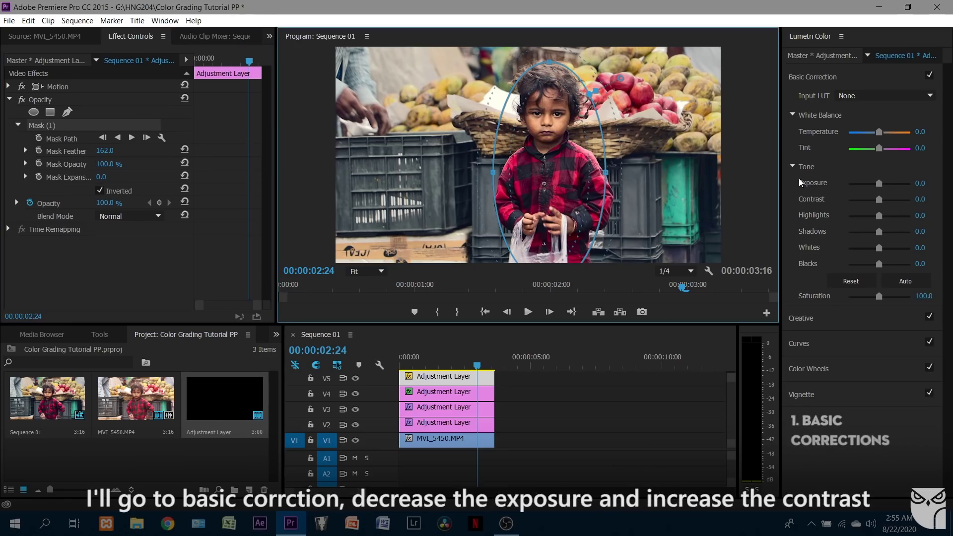
Set the V5 background layer to exposure -0.2 and contrast 28, toggling it off and on to compare.
drag(875, 183, 890, 201)
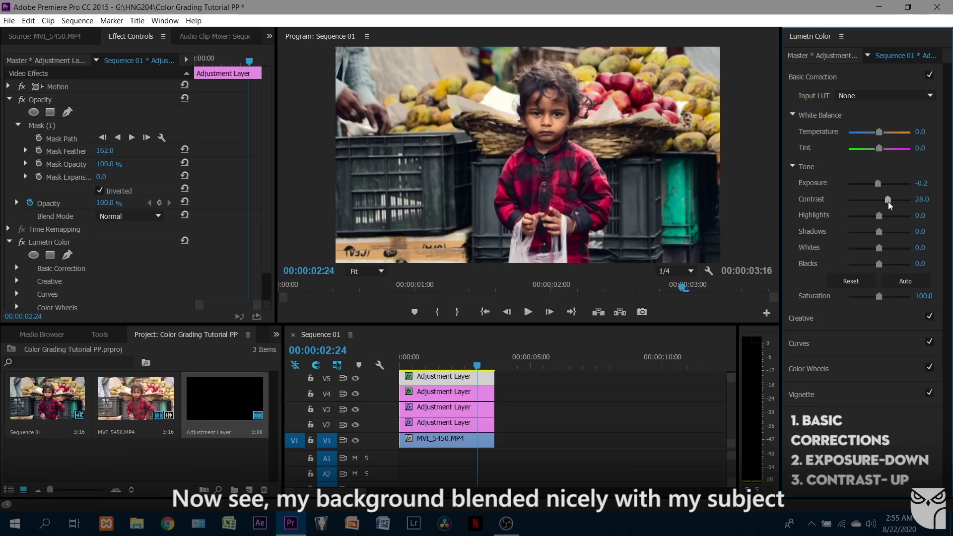
click(353, 379)
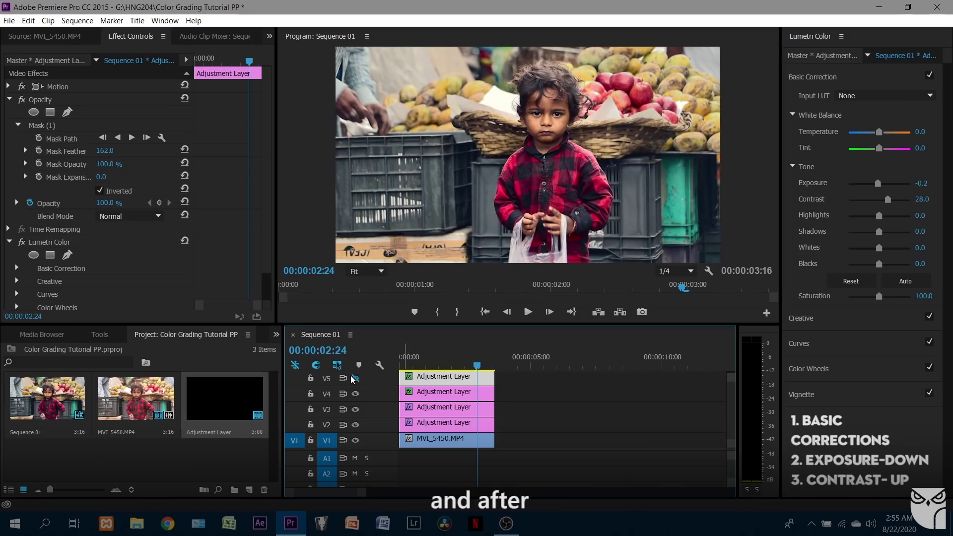
click(353, 379)
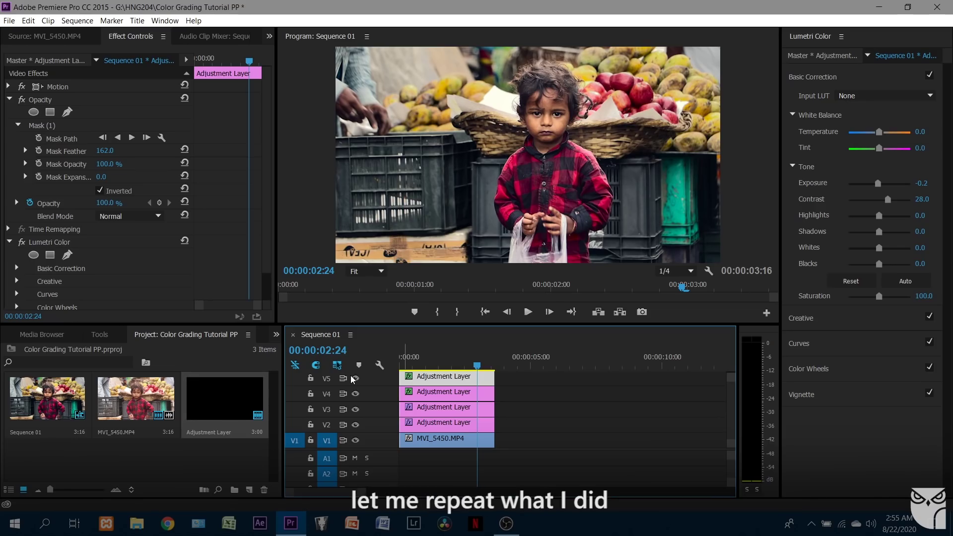
Hide the V2–V5 adjustment layers, then re-enable them one by one from V2 up to V5.
drag(352, 380, 350, 426)
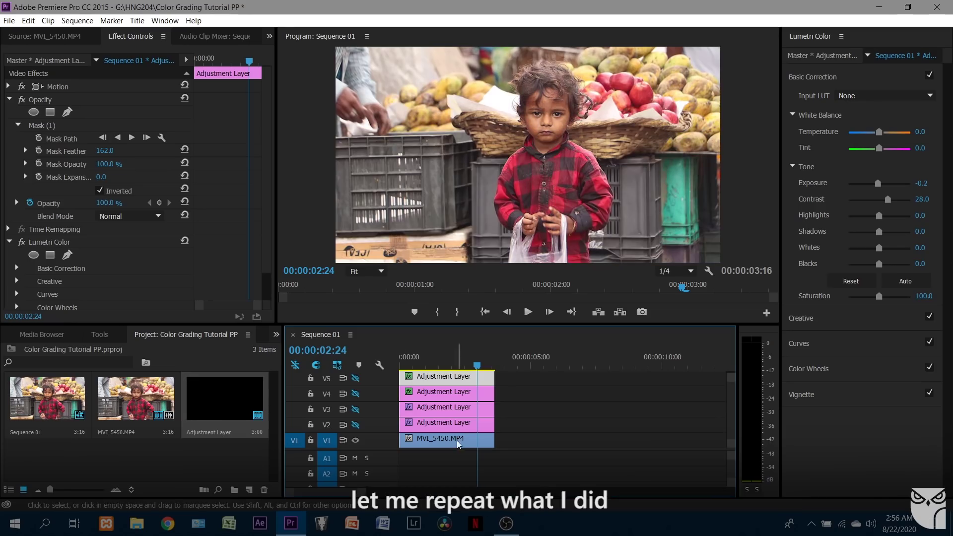
click(359, 426)
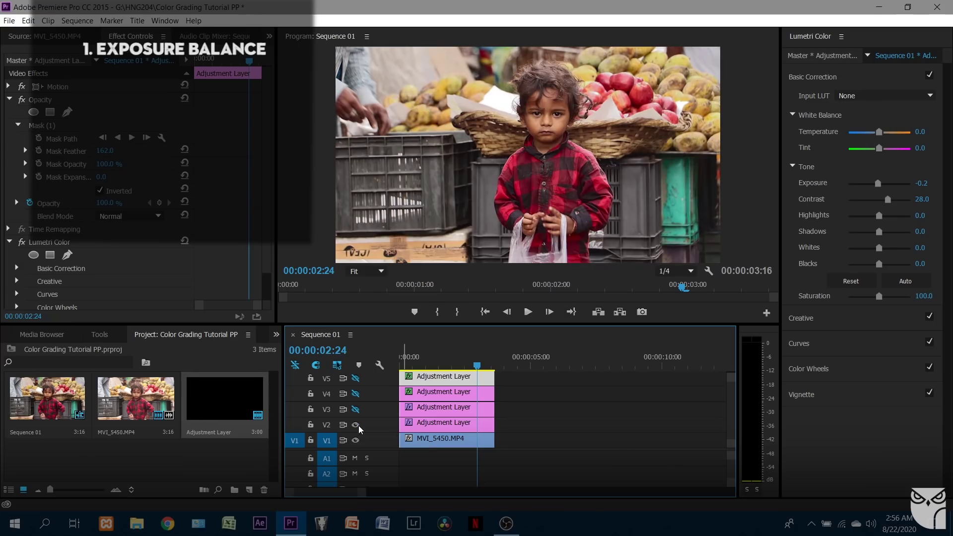
click(355, 409)
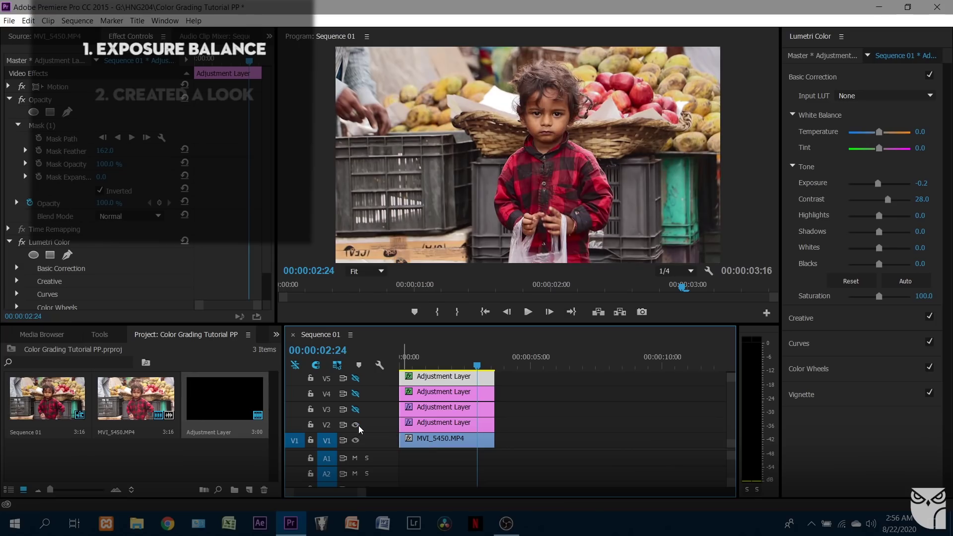
click(356, 394)
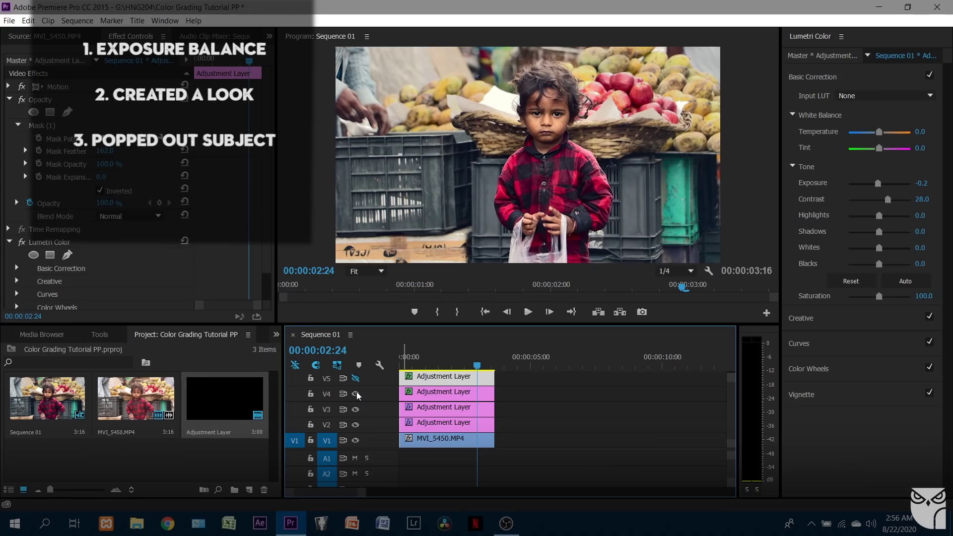
click(356, 379)
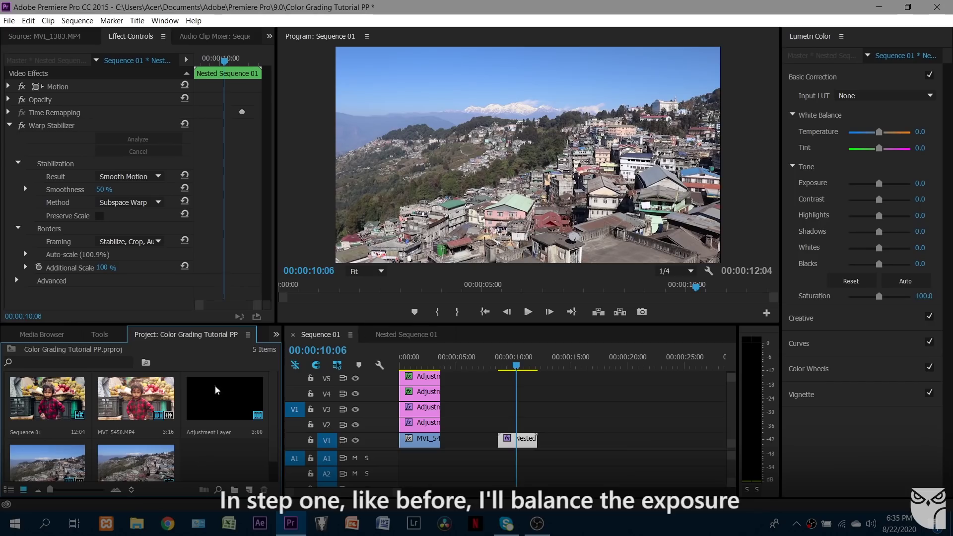
Add an adjustment layer on V2 over the Nested clip; lower shadows and midtones, raise highlights.
click(219, 399)
drag(219, 399, 537, 425)
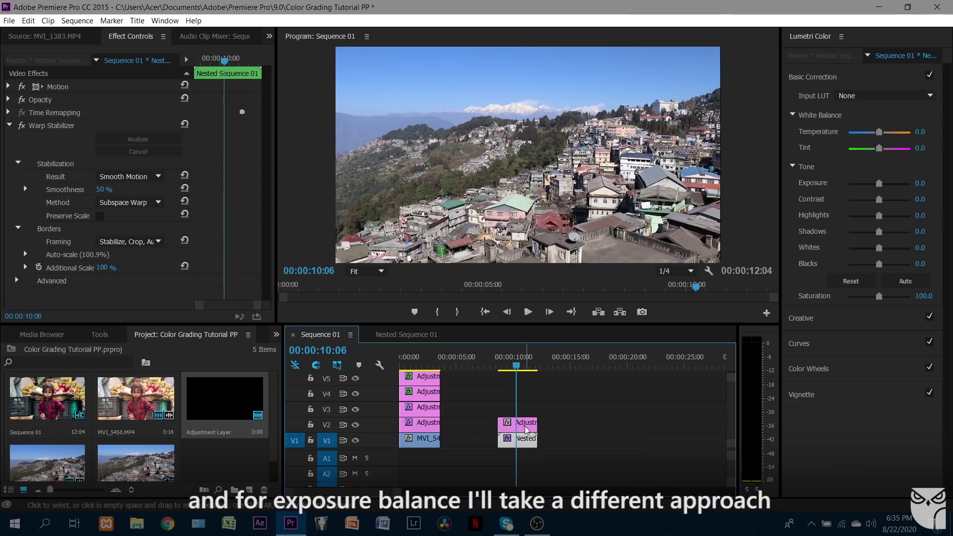
click(526, 427)
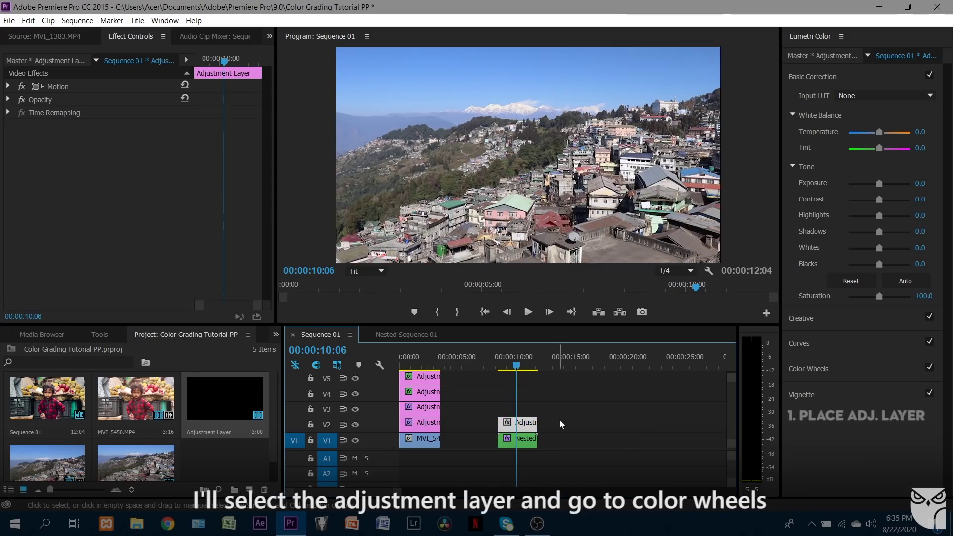
click(819, 369)
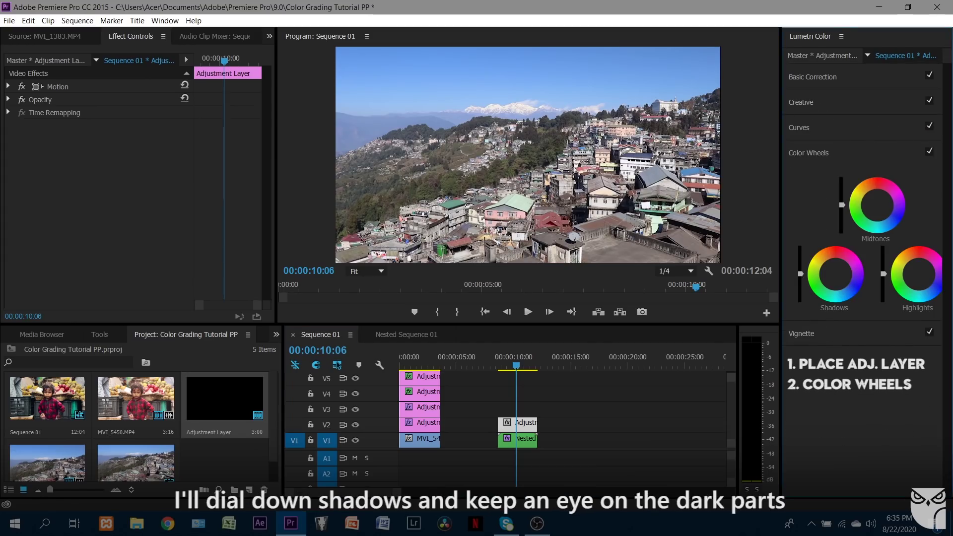
drag(801, 274, 800, 278)
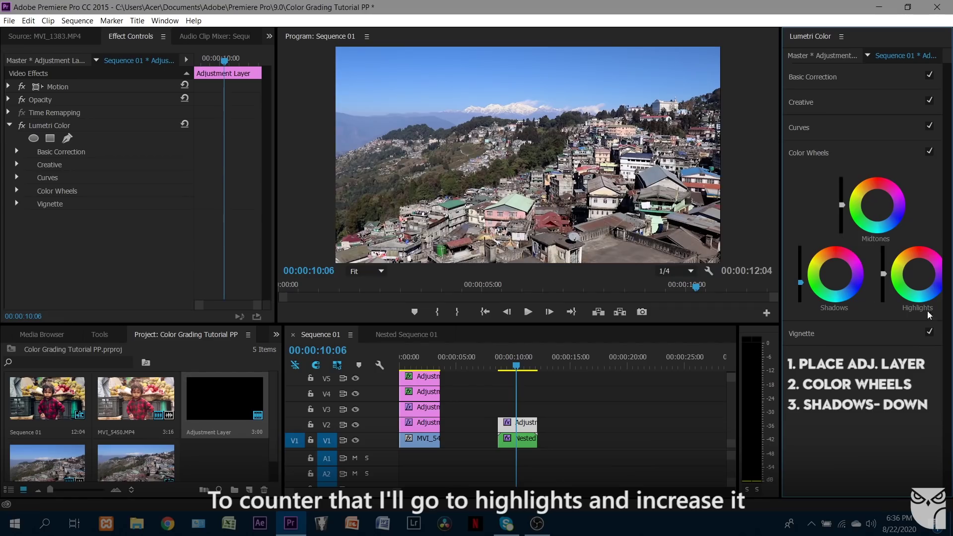
drag(883, 274, 884, 265)
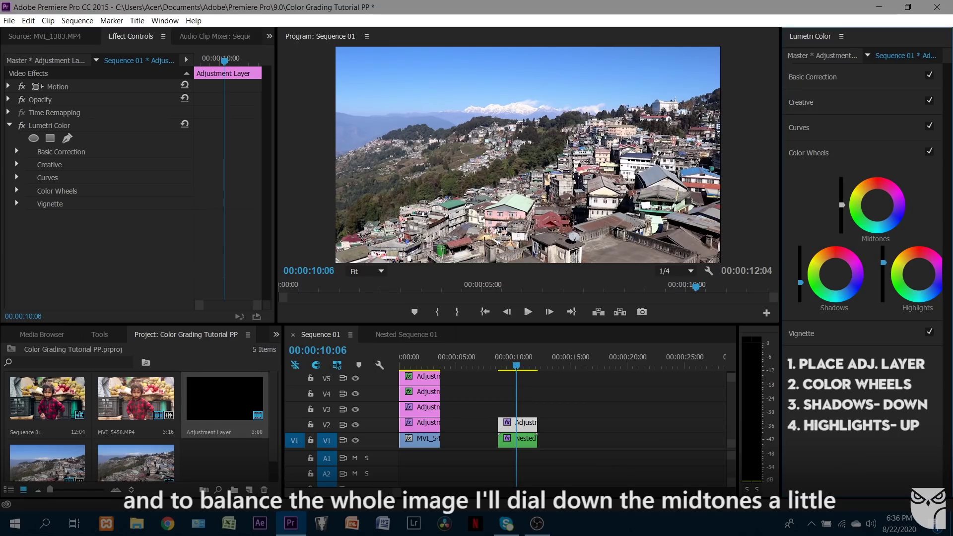
drag(842, 204, 842, 211)
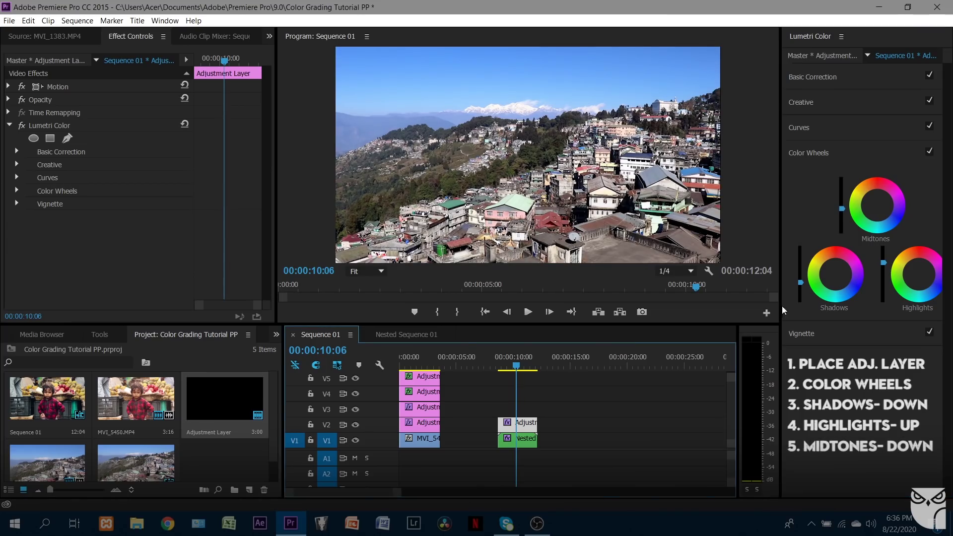
Set the V2 layer's saturation to 124 and stack a second adjustment layer on V3.
click(854, 77)
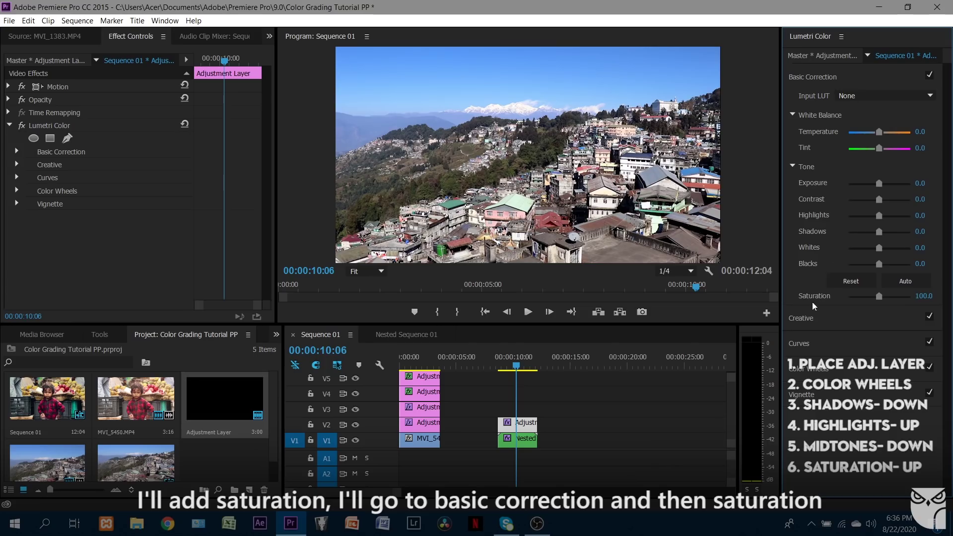
drag(879, 299, 880, 301)
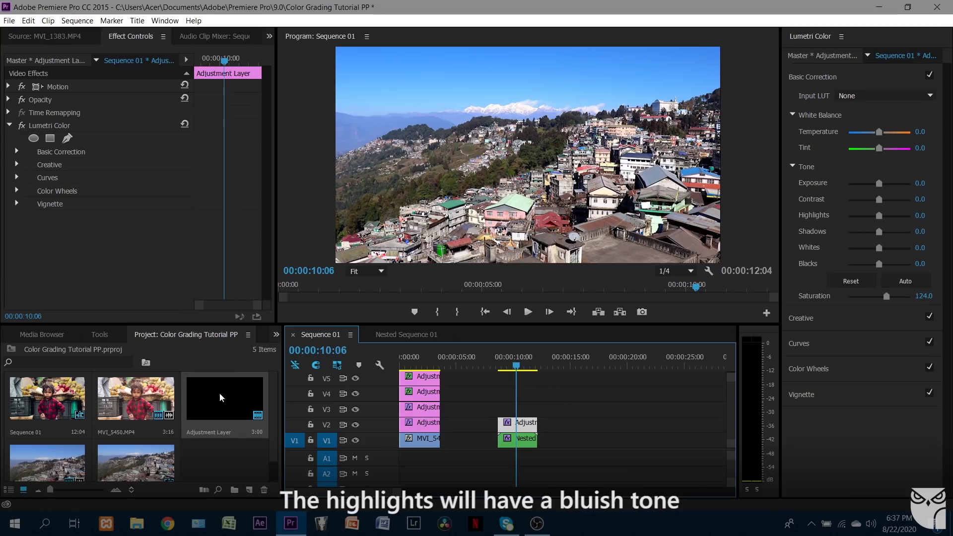
drag(221, 388, 522, 411)
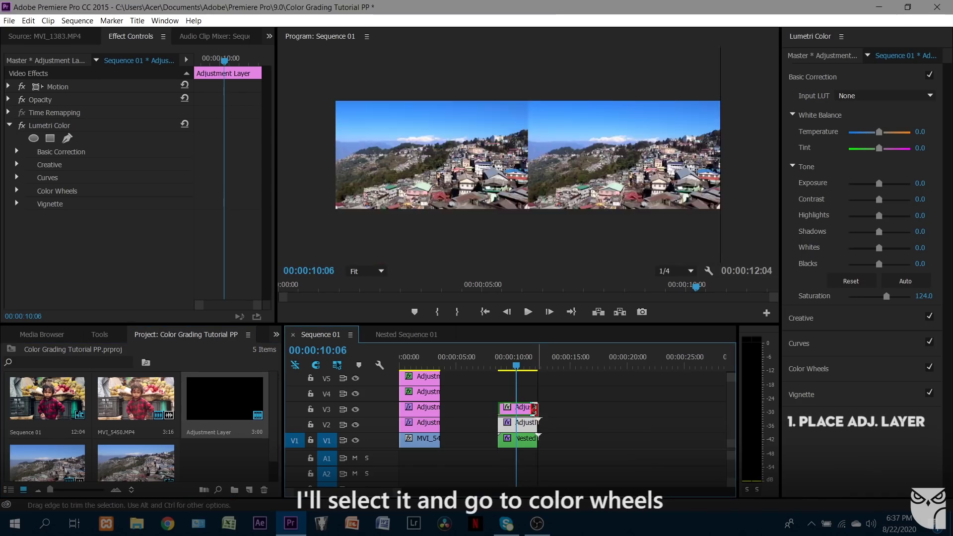
Tint the V3 layer: highlights toward blue, shadows toward yellow, midtones toward green, then compare.
click(519, 408)
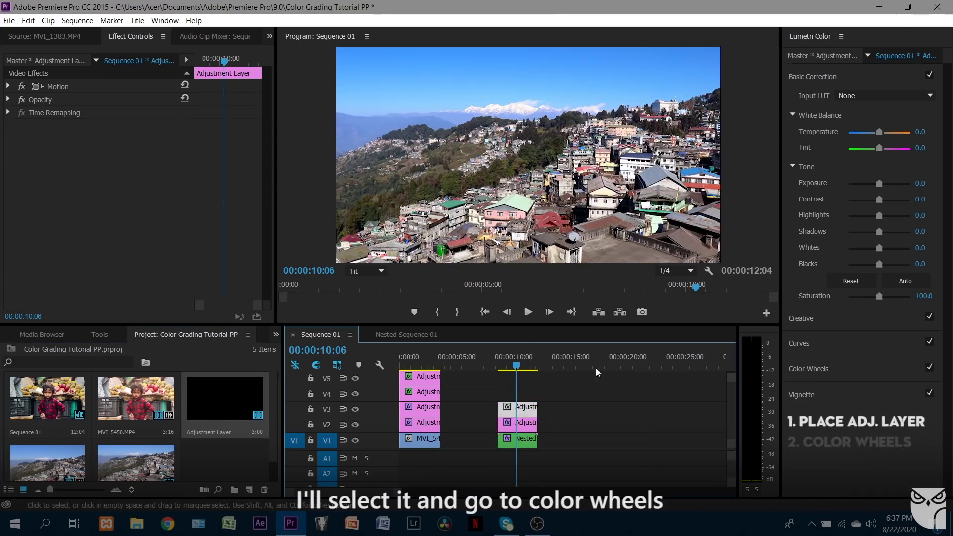
click(856, 369)
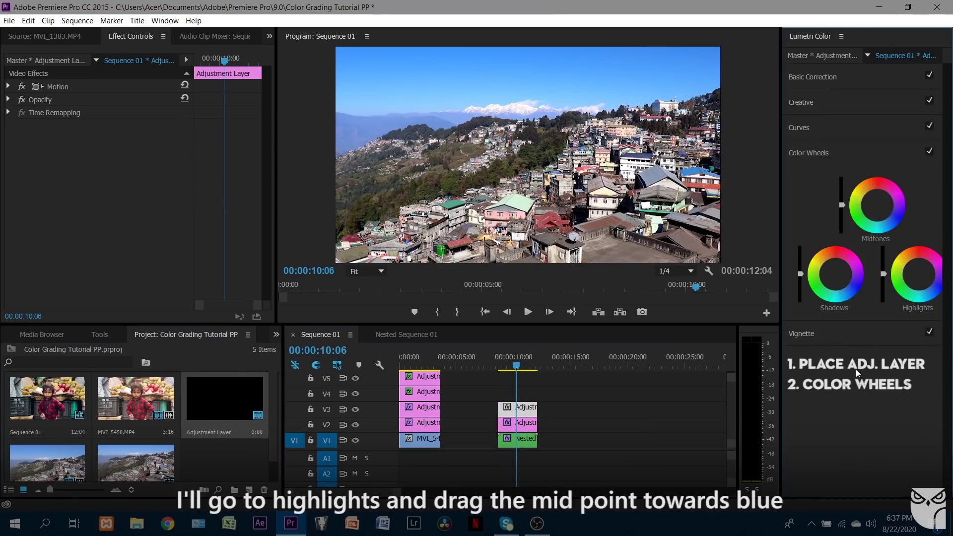
click(918, 274)
mouse_move(918, 274)
mouse_down()
mouse_move(926, 278)
mouse_move(920, 270)
mouse_up()
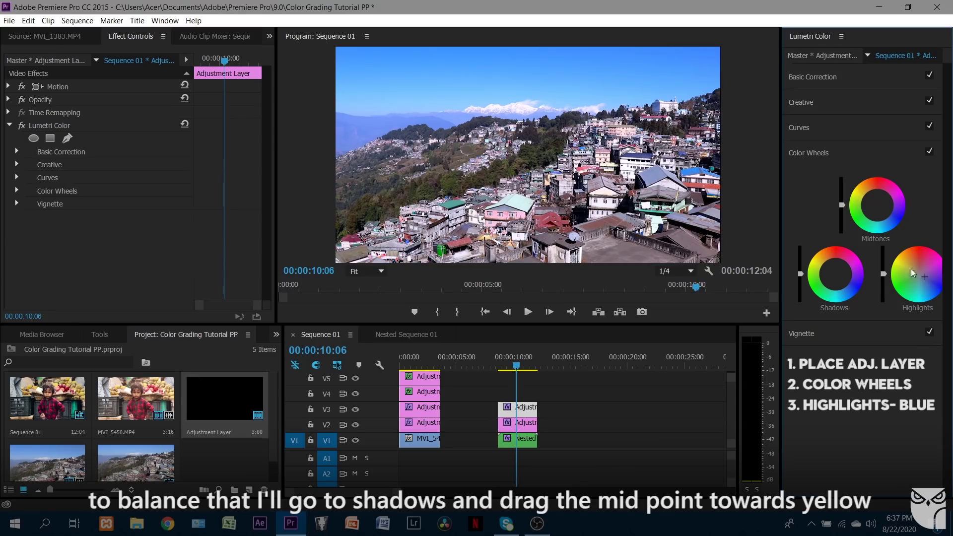
drag(822, 293, 817, 290)
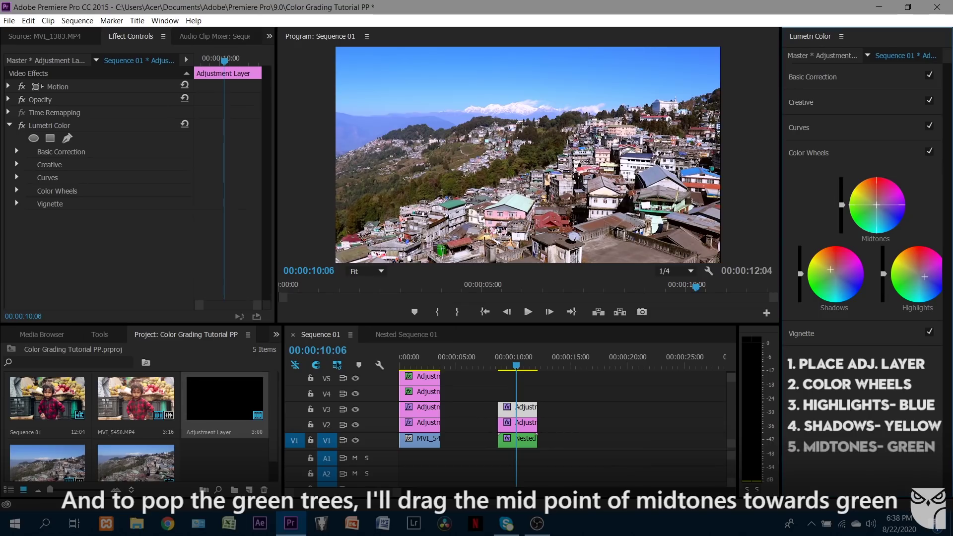
drag(877, 205, 874, 206)
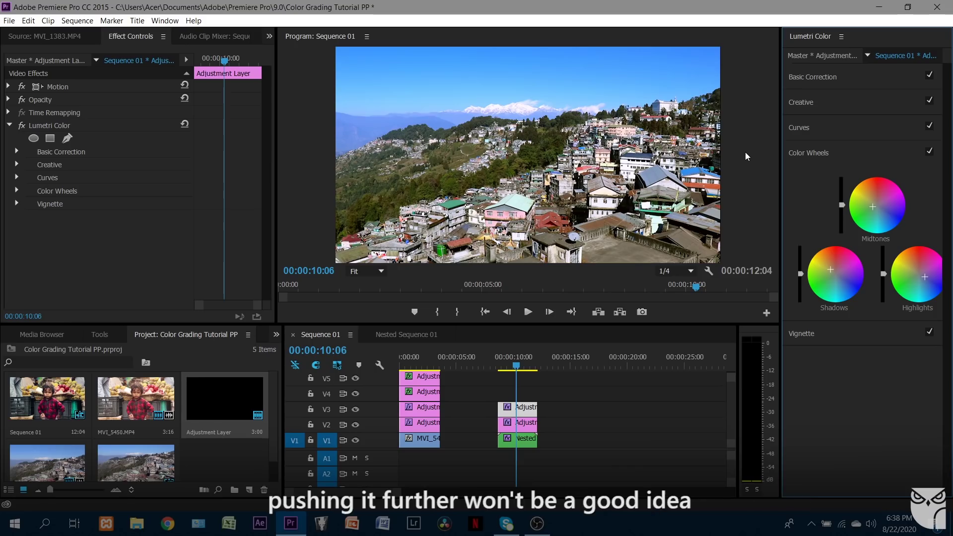
click(356, 409)
click(355, 424)
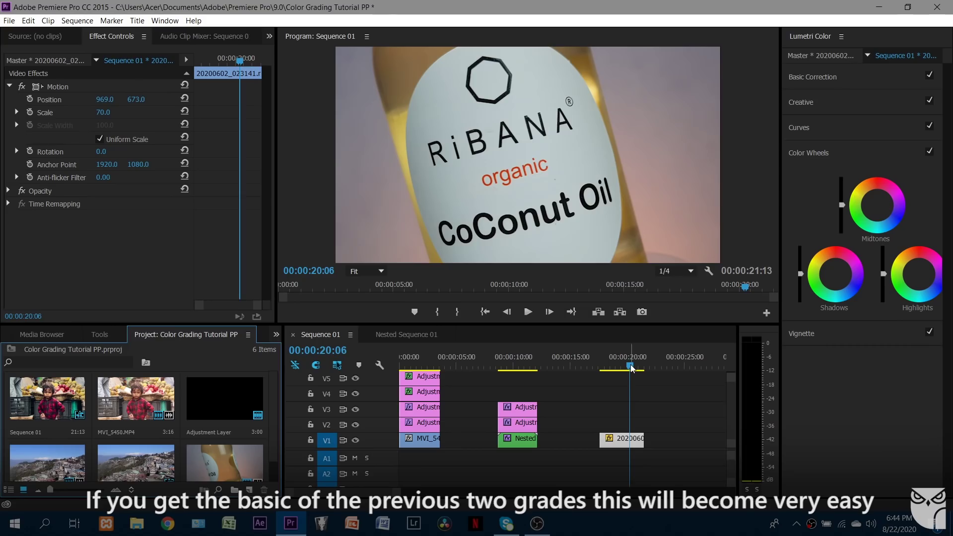
Move the playhead to 00:00:17:16 and play through to the coconut oil clip.
drag(630, 364, 601, 371)
key(space)
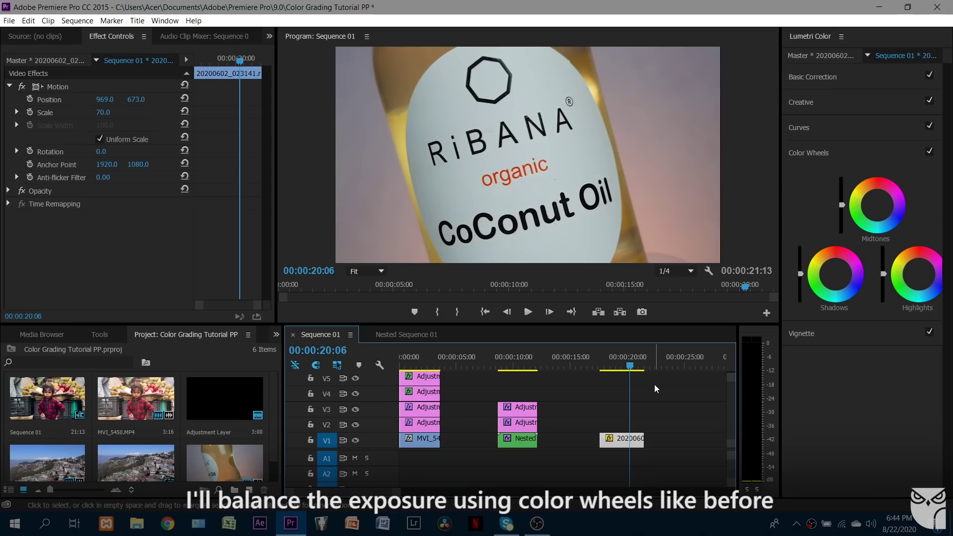
key(Right)
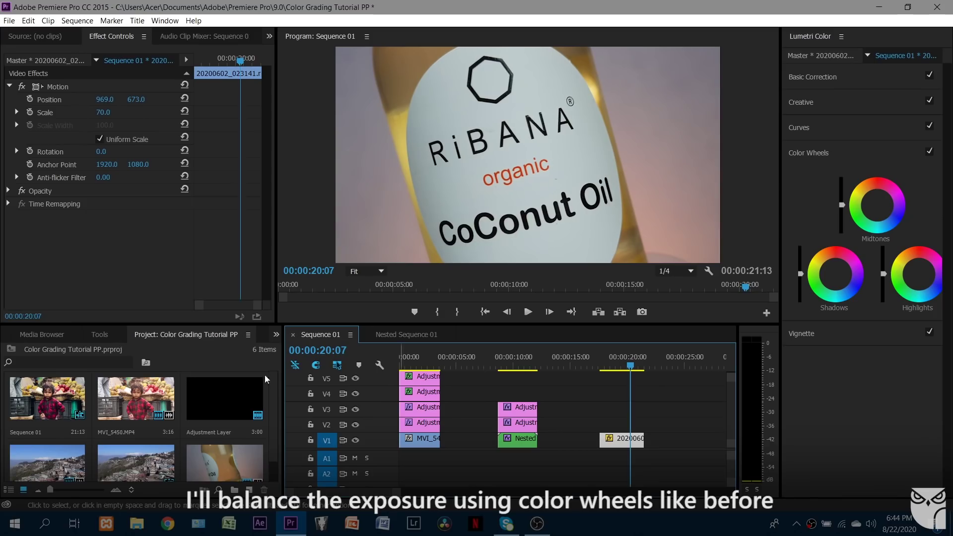
Add an adjustment layer over the coconut oil clip; lower shadows, raise highlights and midtones slightly.
drag(221, 397, 601, 424)
drag(801, 273, 801, 294)
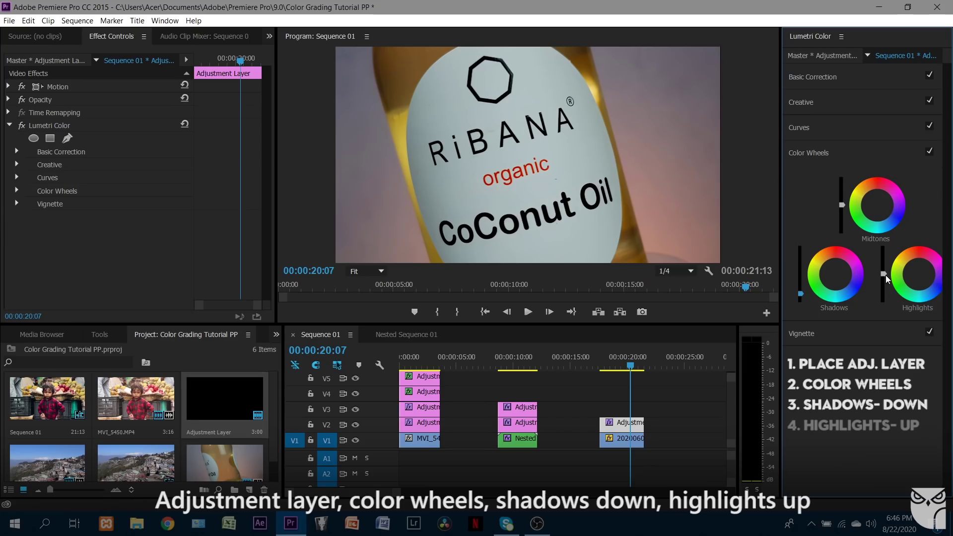
drag(884, 274, 883, 256)
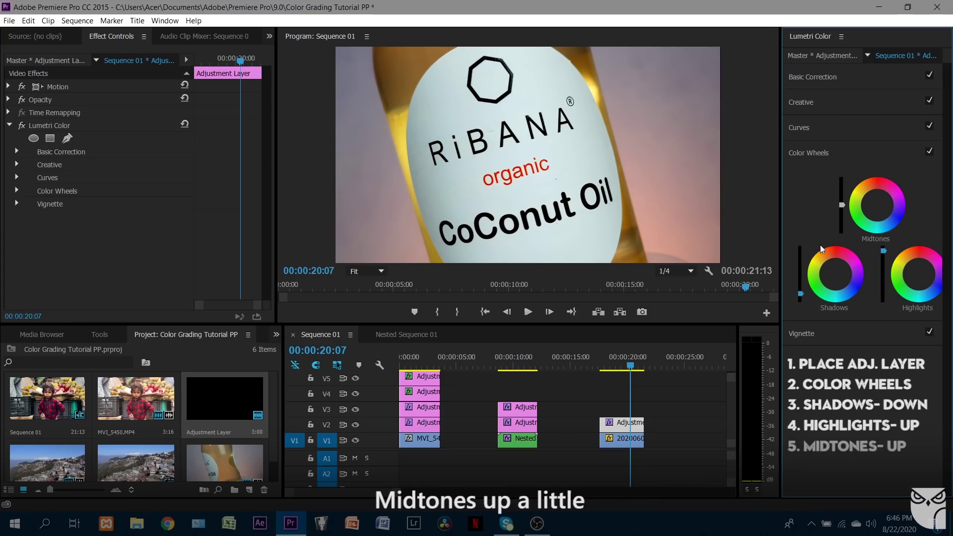
drag(842, 205, 842, 196)
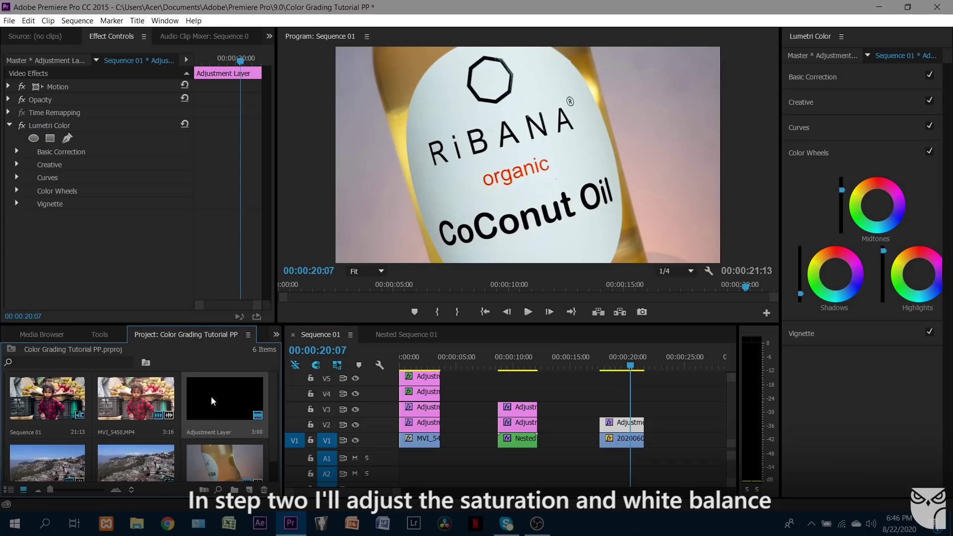
Move the adjustment clip to V3 over the coconut oil shot and set saturation 140, temperature 6, tint 6.
click(416, 392)
drag(417, 392, 640, 408)
click(850, 80)
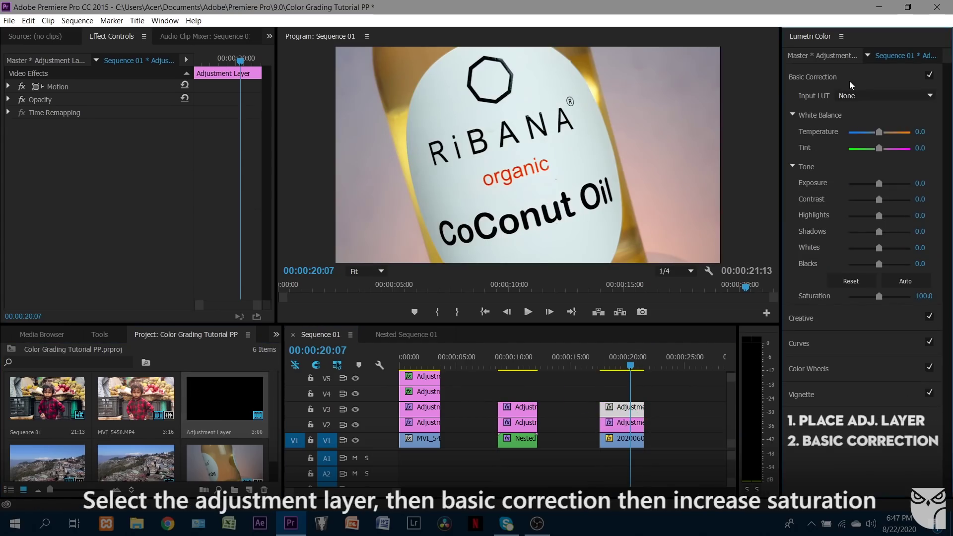
drag(879, 297, 892, 297)
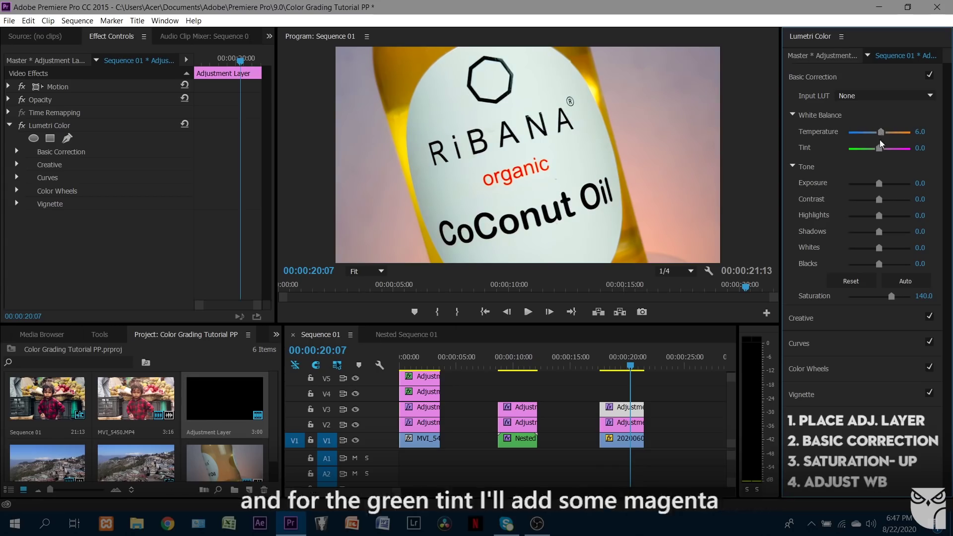
drag(878, 147, 881, 148)
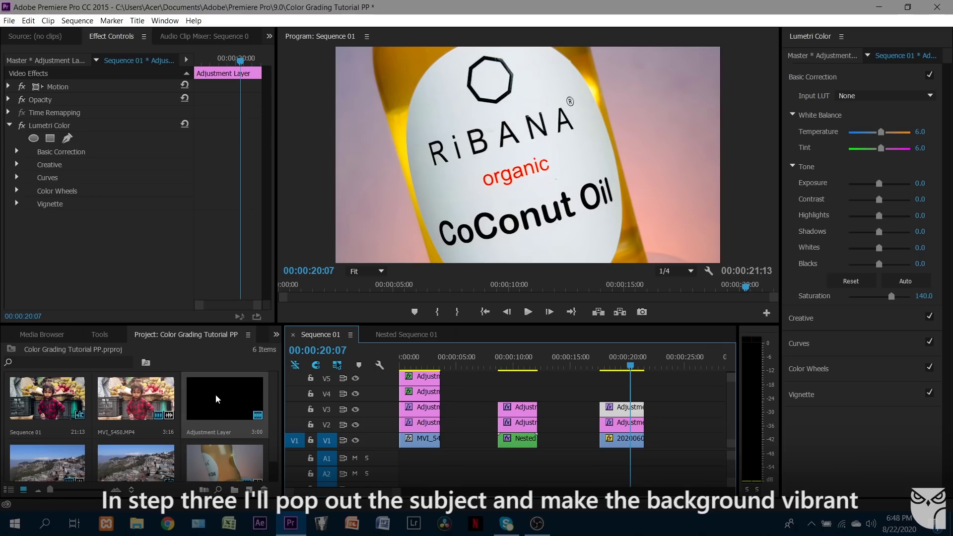
Add a third adjustment layer on V4 over the coconut oil clip with a pen mask.
drag(213, 395, 607, 393)
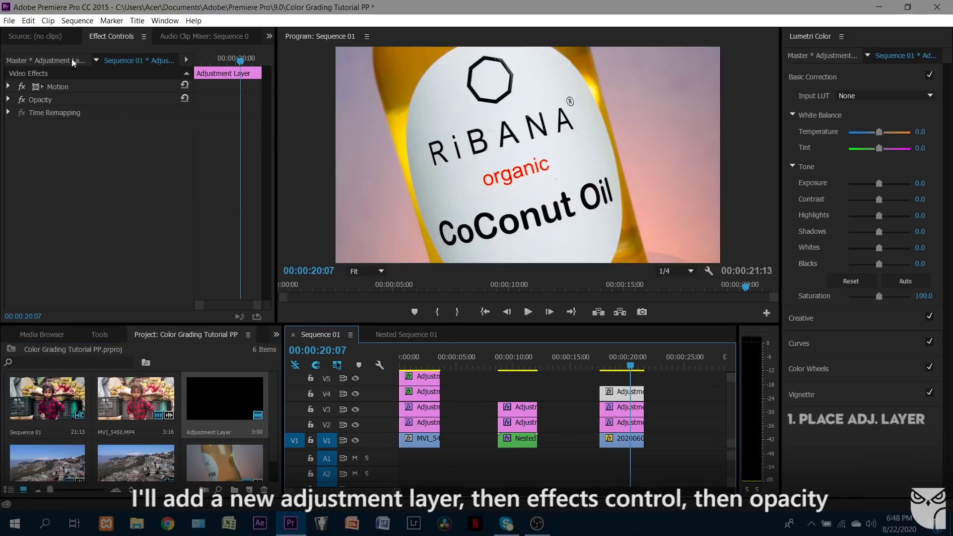
click(8, 99)
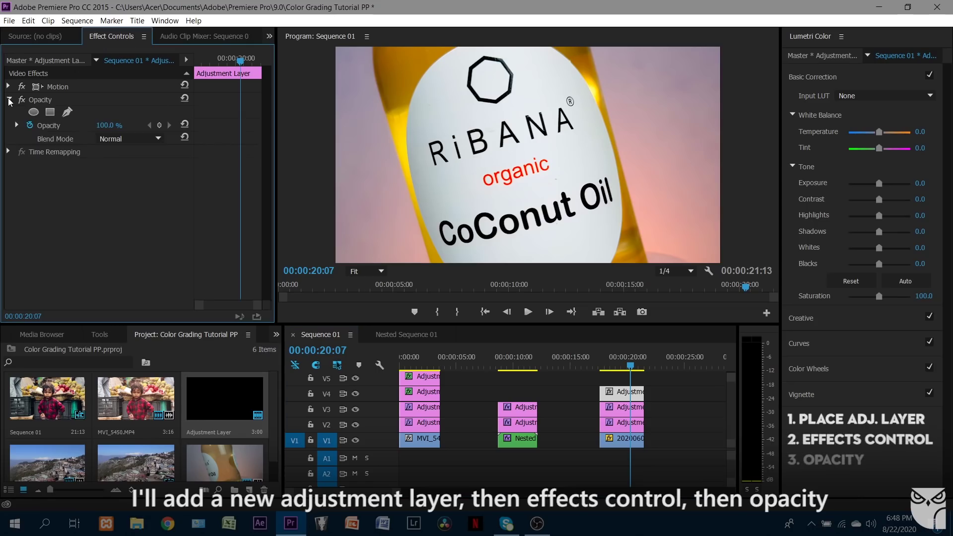
click(68, 113)
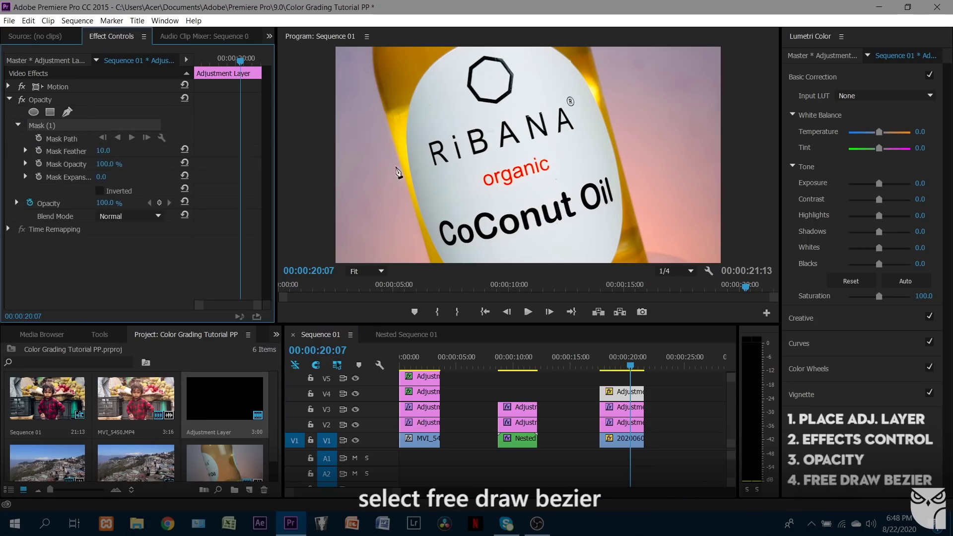
Trace a closed mask path around the coconut oil bottle, with the monitor zoomed to 25%.
click(374, 48)
click(392, 131)
click(428, 246)
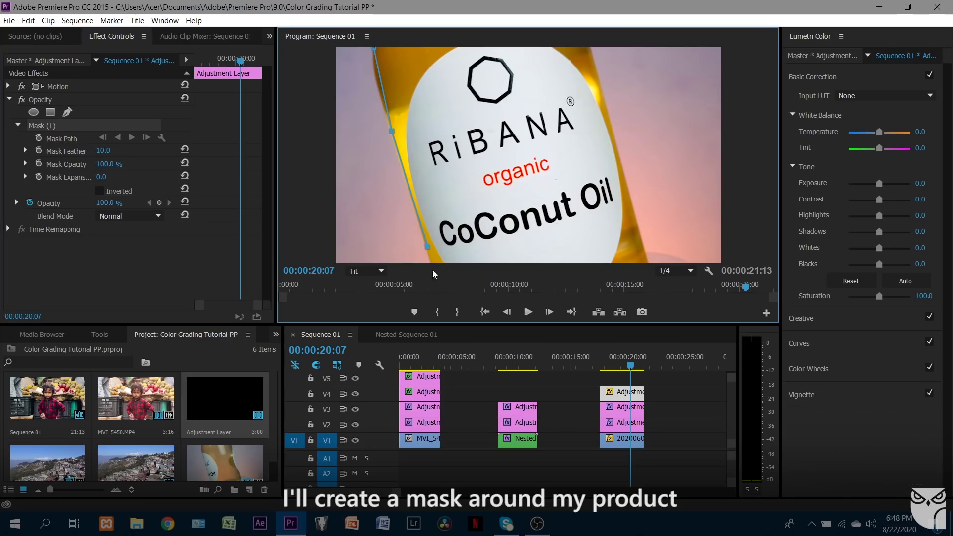
click(356, 271)
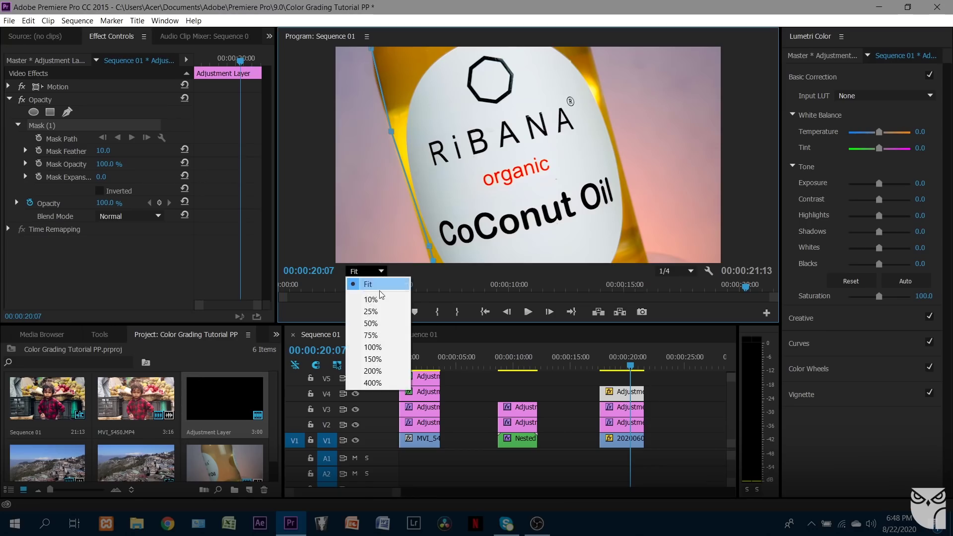
click(363, 312)
click(475, 237)
click(525, 246)
click(613, 241)
click(591, 173)
click(569, 95)
click(553, 64)
click(433, 59)
click(431, 88)
Feather the bottle mask to 138, adjust its bottom-right point, refit the frame and invert it.
drag(103, 150, 166, 151)
drag(613, 241, 612, 251)
click(364, 271)
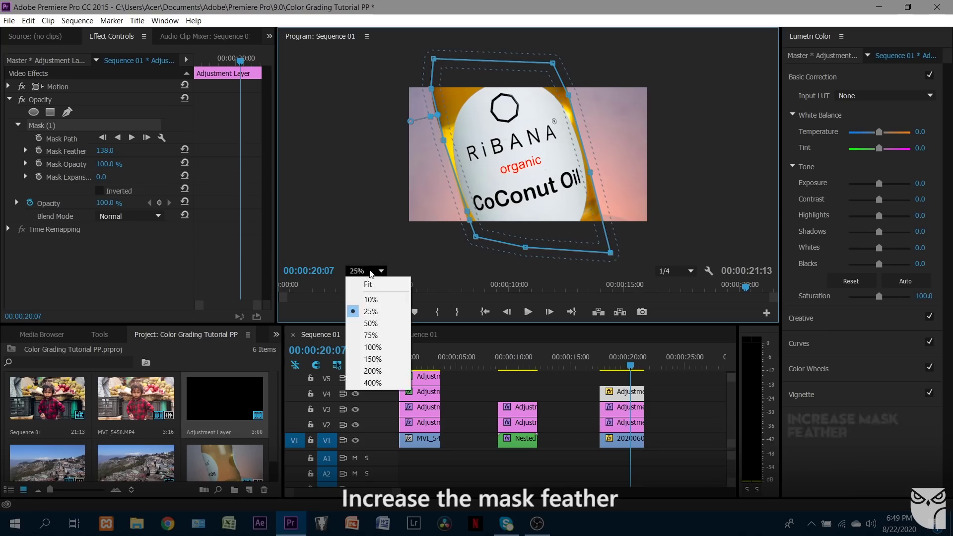
click(374, 286)
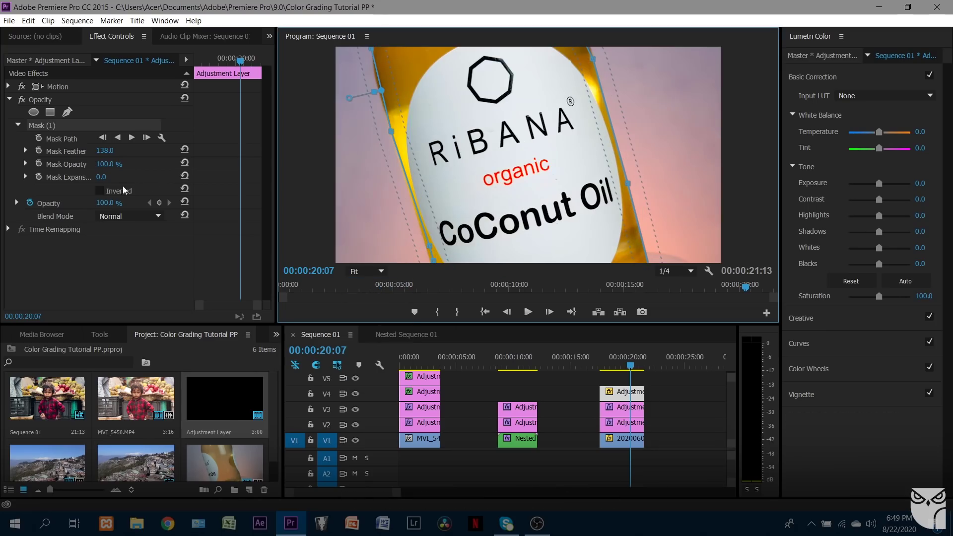
click(100, 192)
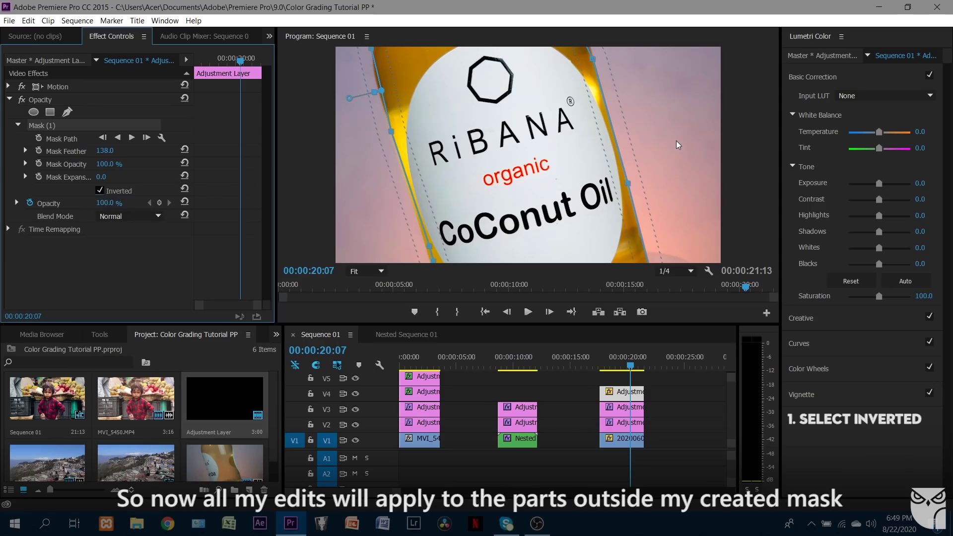
Set the masked background layer's exposure to -0.8 and tint to 26.
click(880, 183)
drag(879, 185, 877, 186)
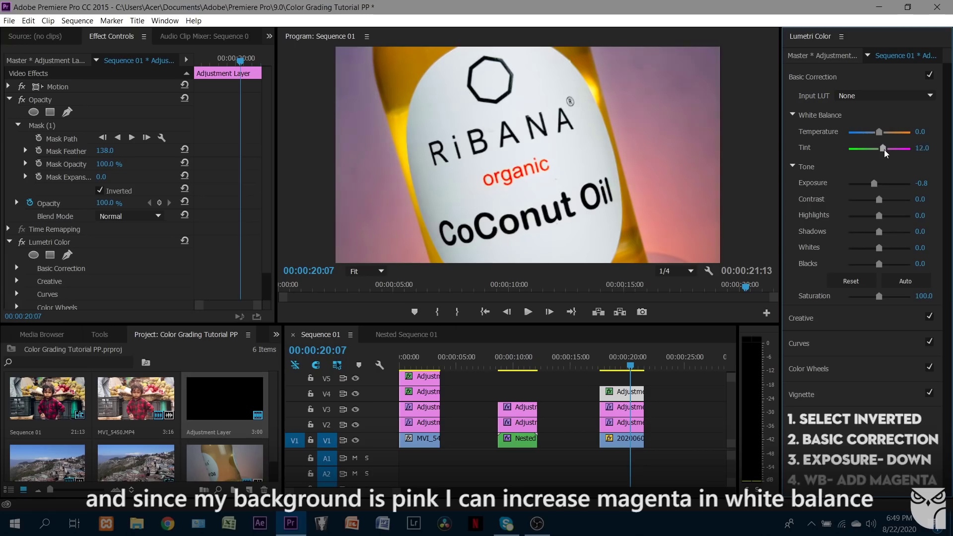
drag(881, 151, 889, 154)
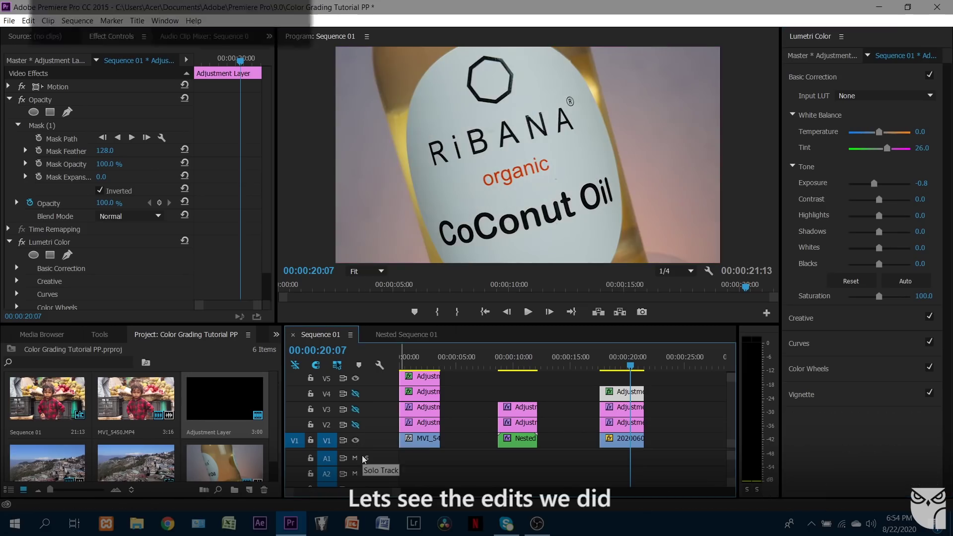
click(356, 425)
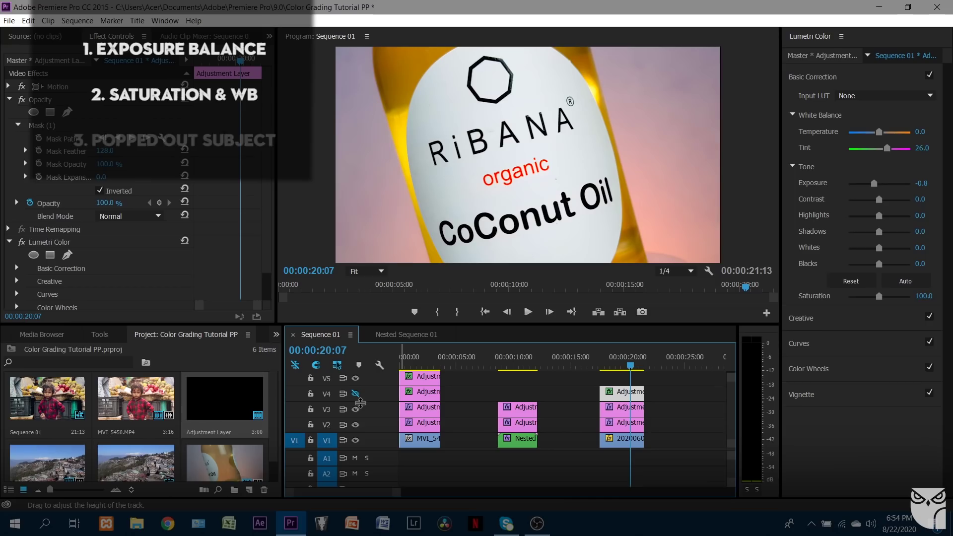
click(356, 394)
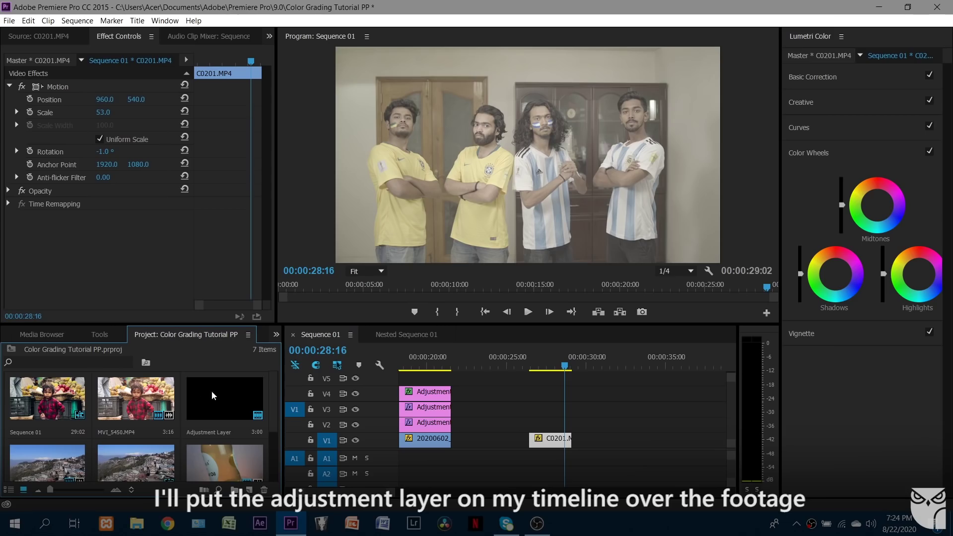
Over C0201.MP4, add a V2 layer lowering shadows and midtones, raising highlights, and another layer on V3.
drag(216, 392, 567, 431)
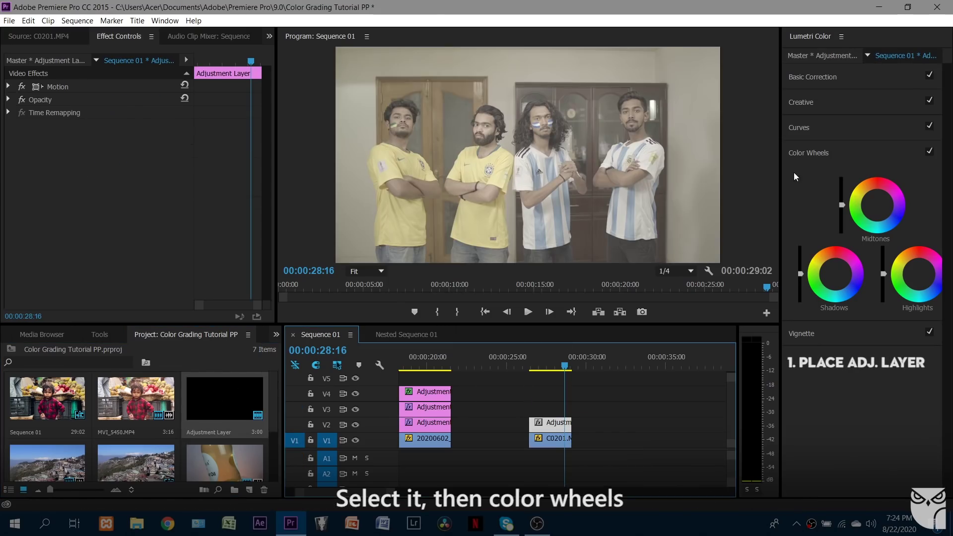
click(801, 273)
drag(801, 274, 800, 302)
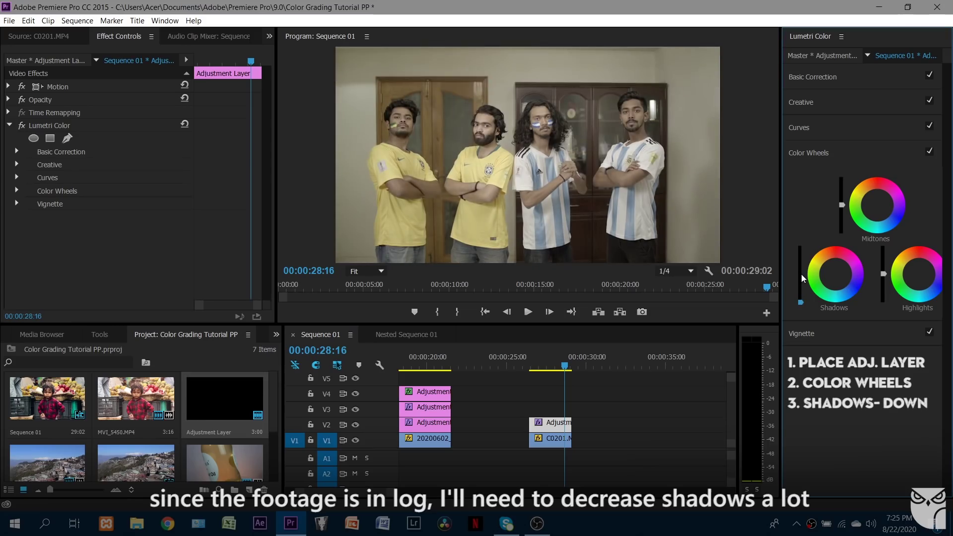
drag(883, 274, 883, 260)
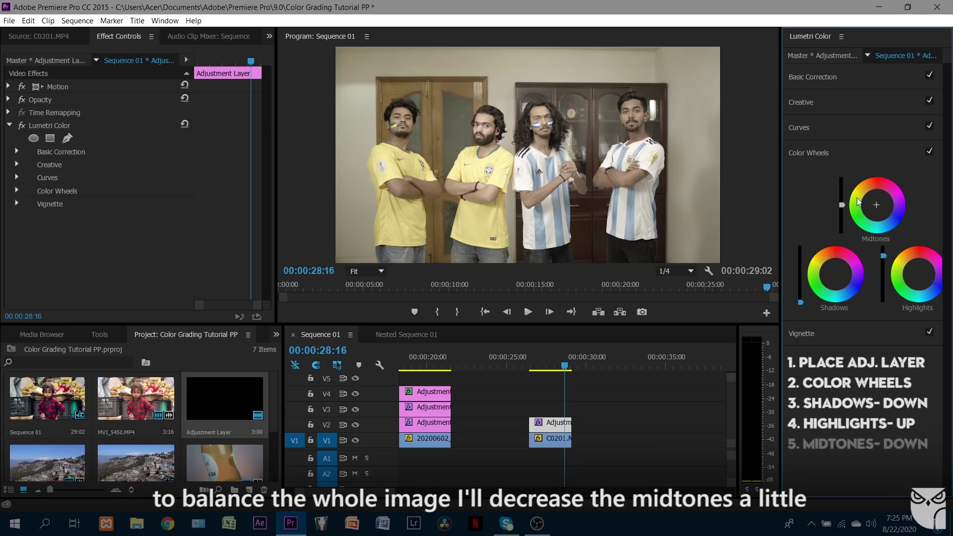
drag(842, 205, 842, 210)
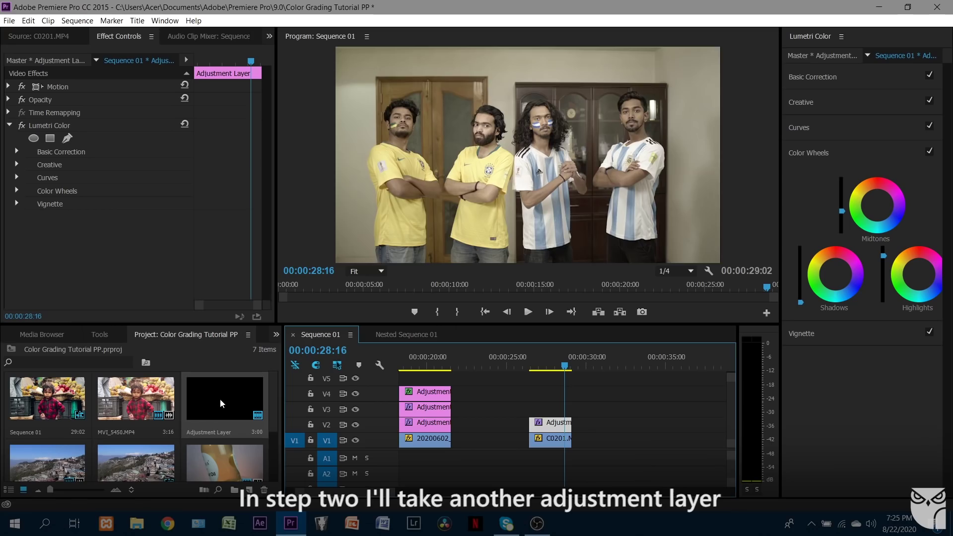
drag(224, 399, 559, 411)
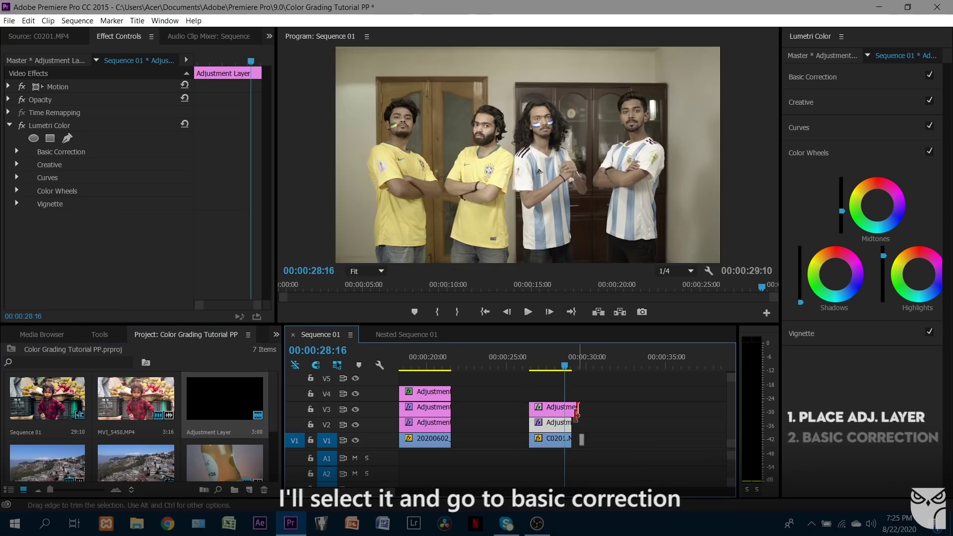
In Basic Correction, set Saturation to 140.0 and Temperature to -10.0 on the second adjustment layer.
click(815, 79)
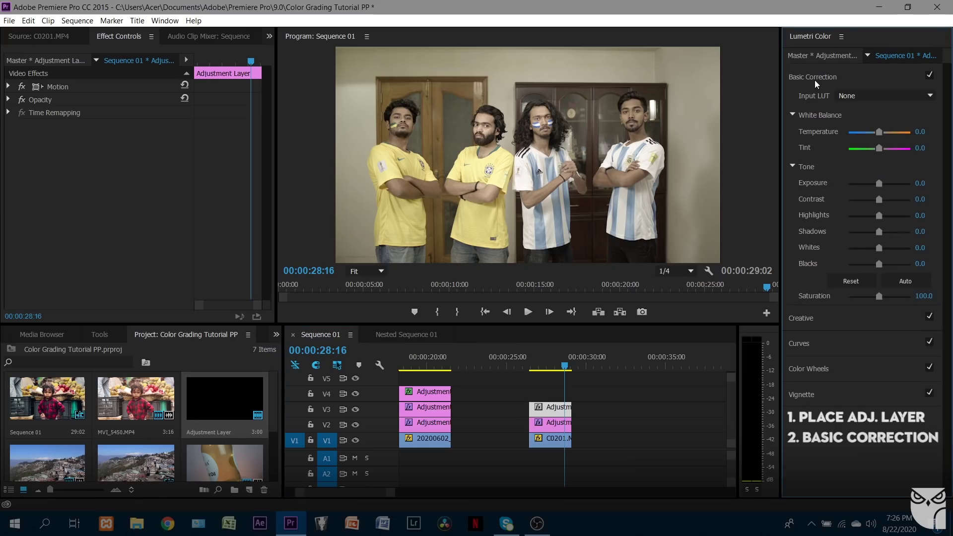
drag(879, 297, 886, 299)
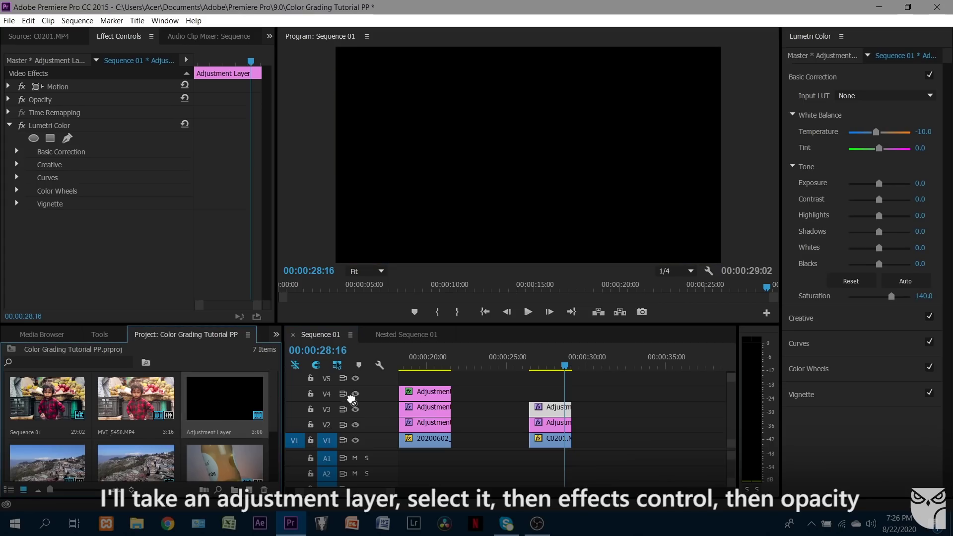
Place a new adjustment layer on V4 over the football clip and select it.
drag(352, 397, 551, 393)
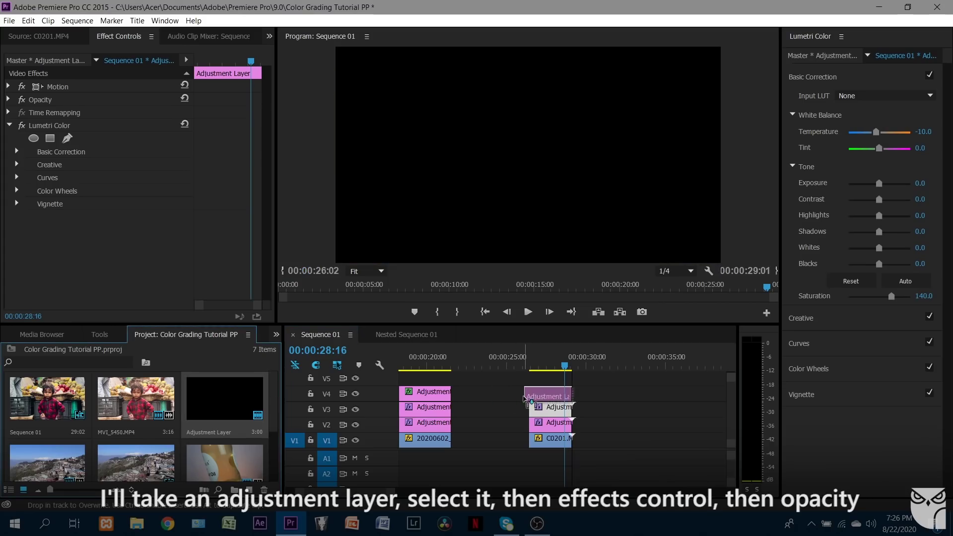
click(559, 392)
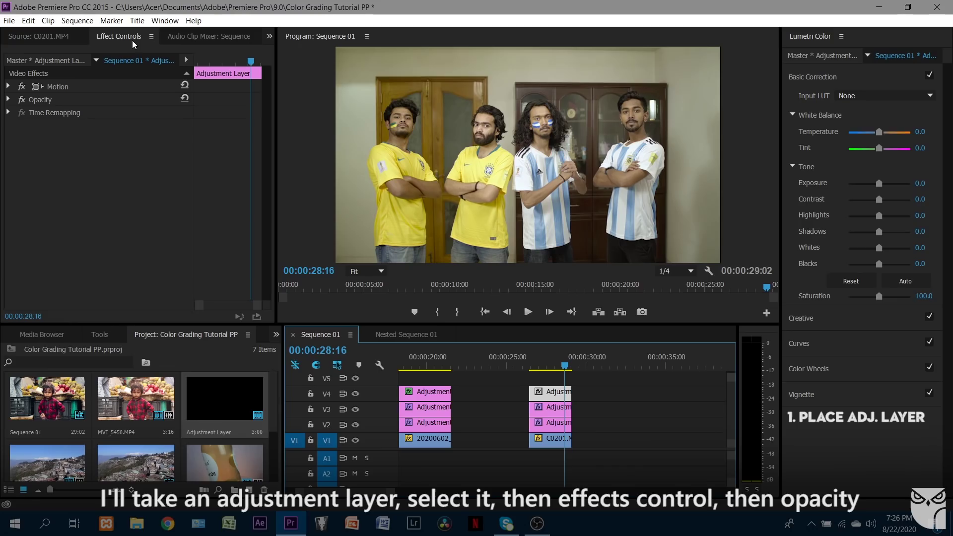
click(9, 100)
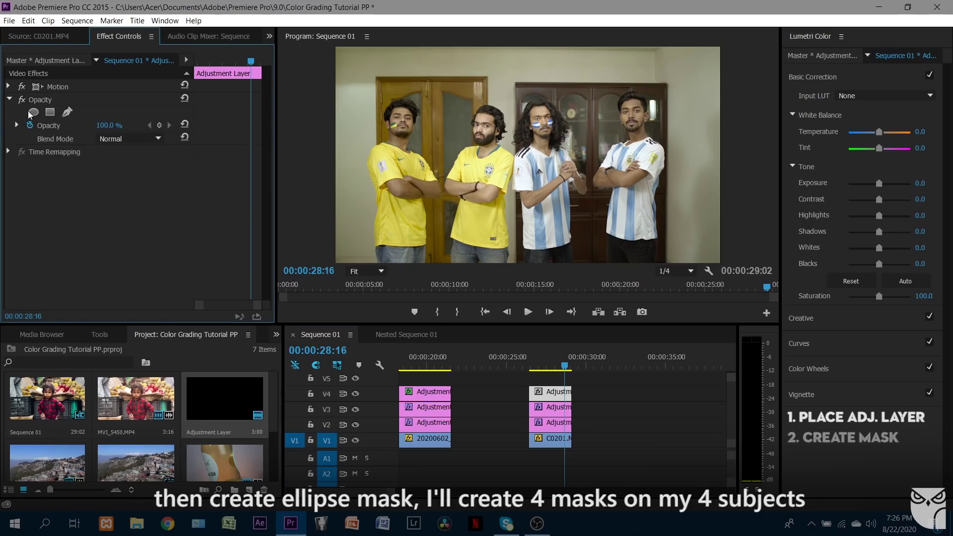
Mask the first man in yellow with a tall opacity ellipse feathered to 110.
click(33, 112)
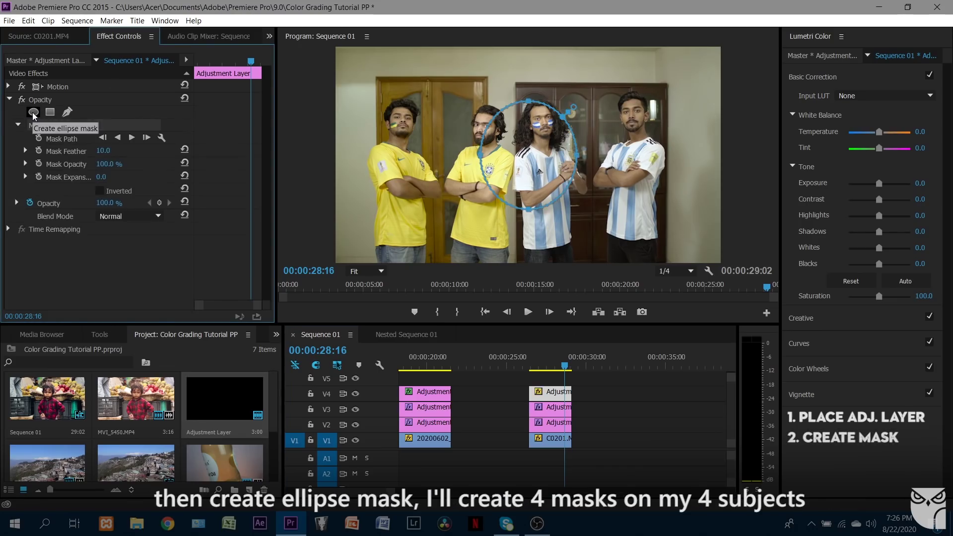
drag(527, 150, 400, 166)
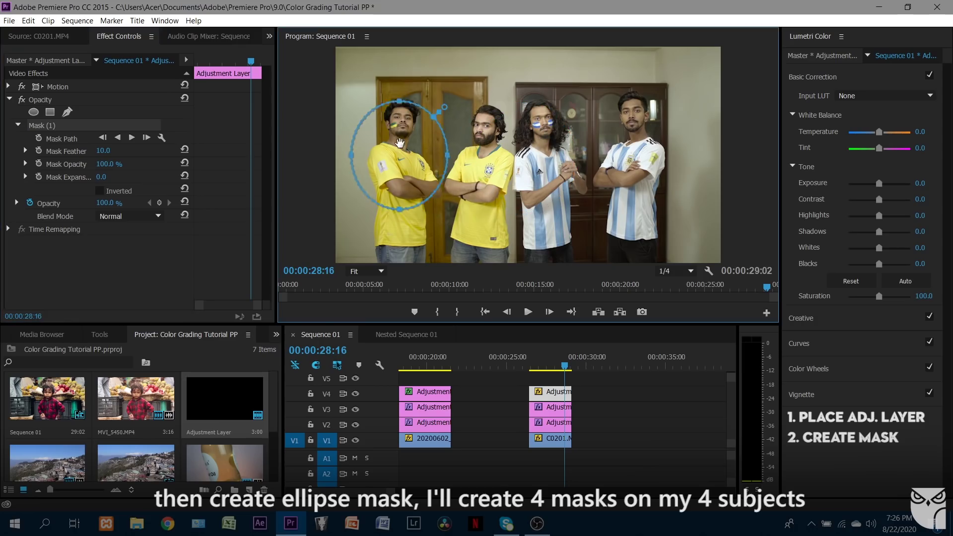
drag(401, 124, 402, 93)
drag(348, 188, 360, 187)
drag(445, 114, 459, 108)
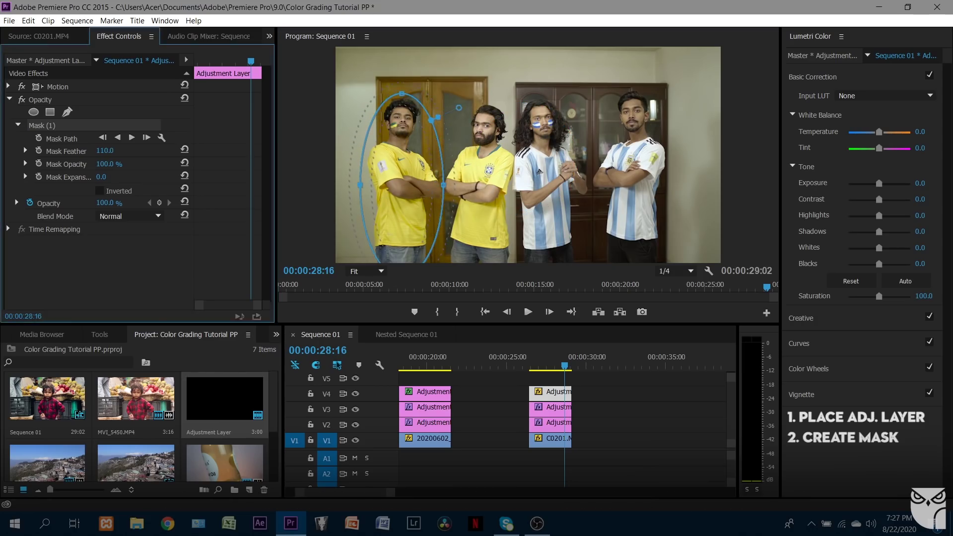
Add a second tall ellipse mask fitted around the second man with feather 100.
click(33, 112)
drag(490, 206, 479, 263)
drag(535, 179, 519, 190)
drag(104, 228, 115, 228)
click(490, 175)
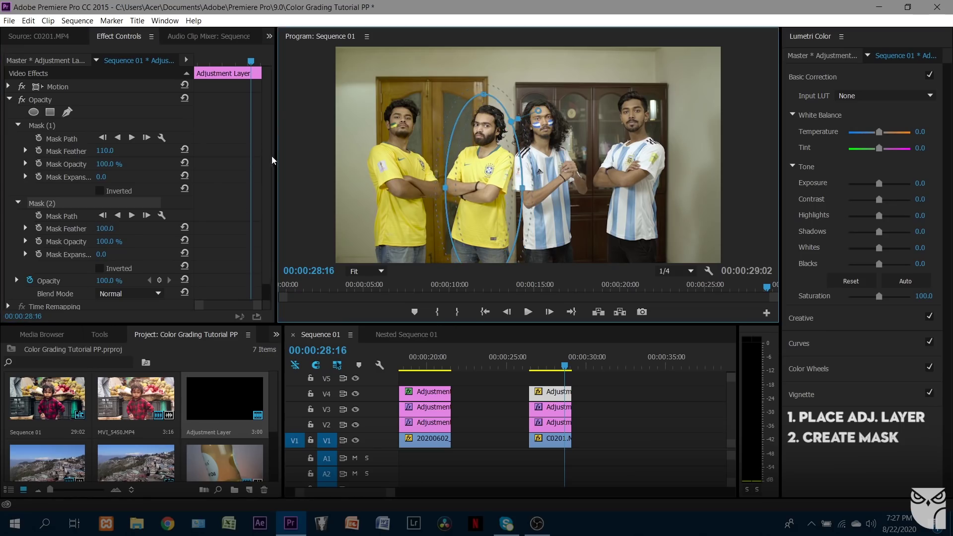
Add a third tall ellipse mask around the third man.
click(33, 112)
drag(528, 199, 536, 259)
drag(534, 149, 544, 119)
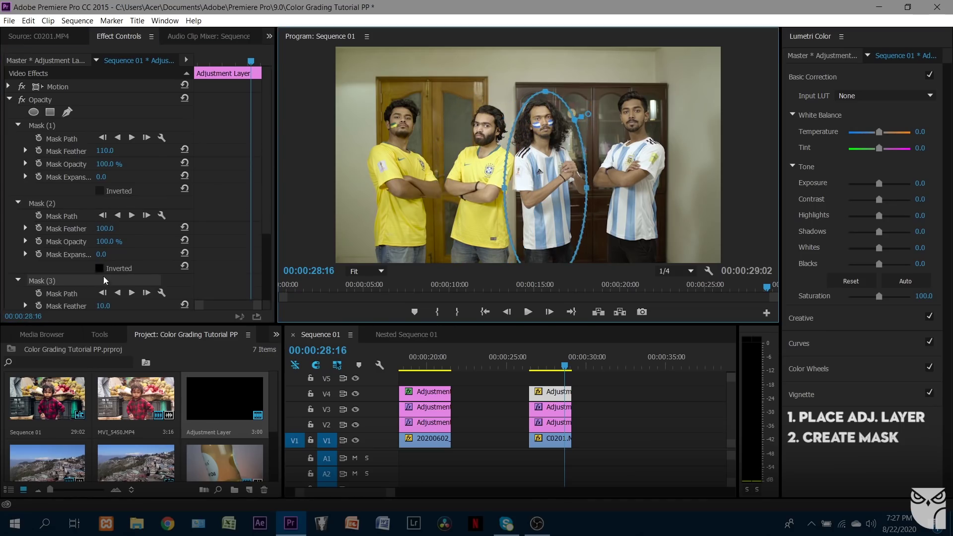
scroll(99, 217, down, 3)
scroll(271, 263, up, 3)
Add a fourth tall, widely feathered ellipse mask around the man on the right.
click(34, 113)
drag(528, 155, 638, 159)
drag(638, 208, 633, 263)
drag(673, 112, 695, 101)
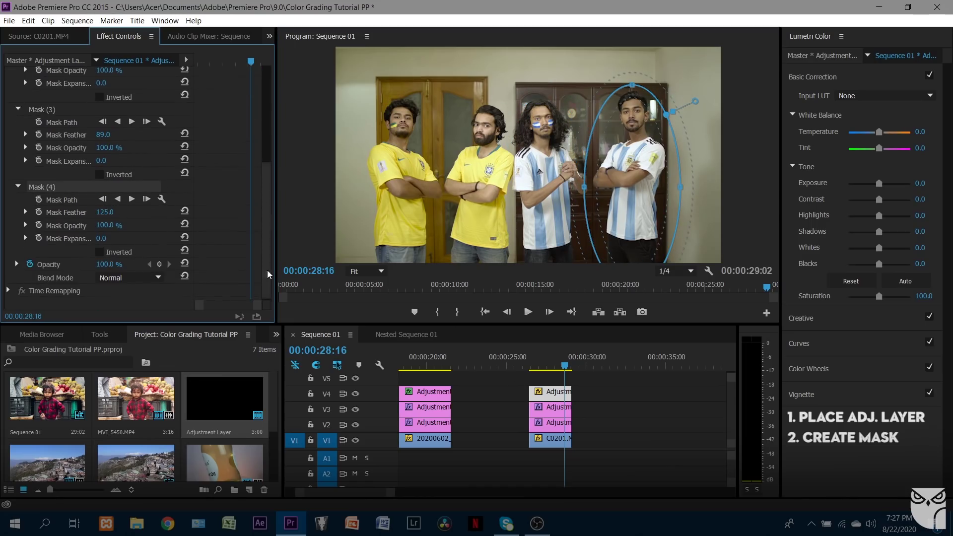
Show the third, second and first mask outlines to check their placement.
click(51, 111)
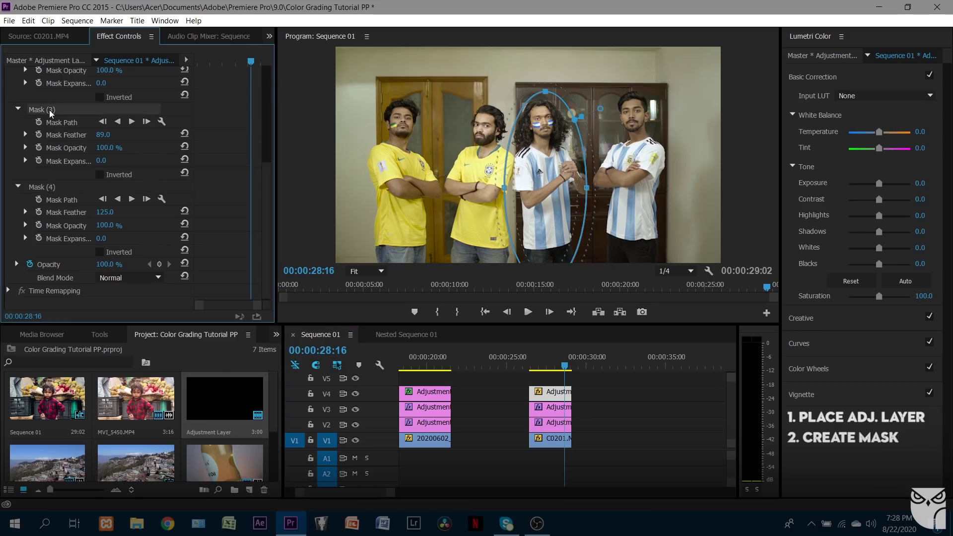
scroll(256, 205, up, 4)
click(96, 125)
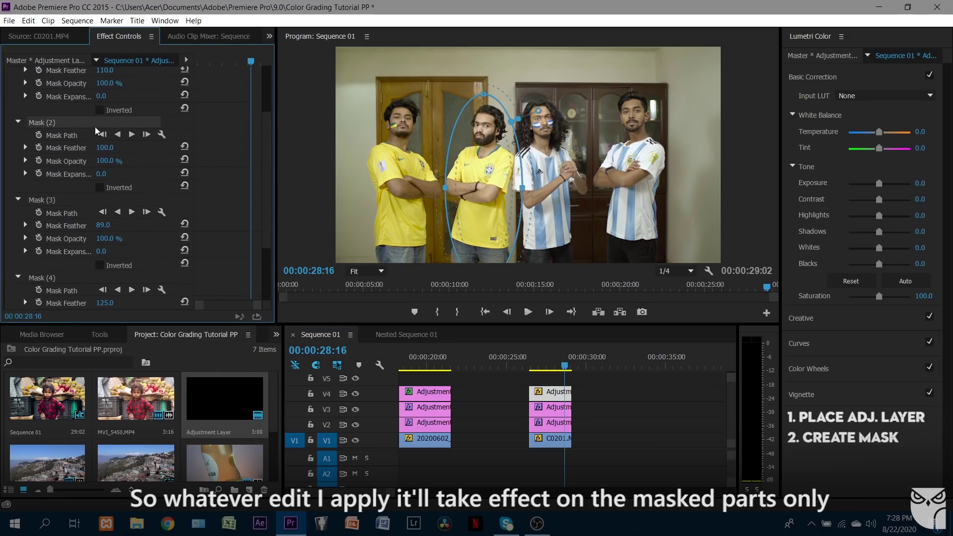
scroll(265, 177, up, 3)
click(58, 128)
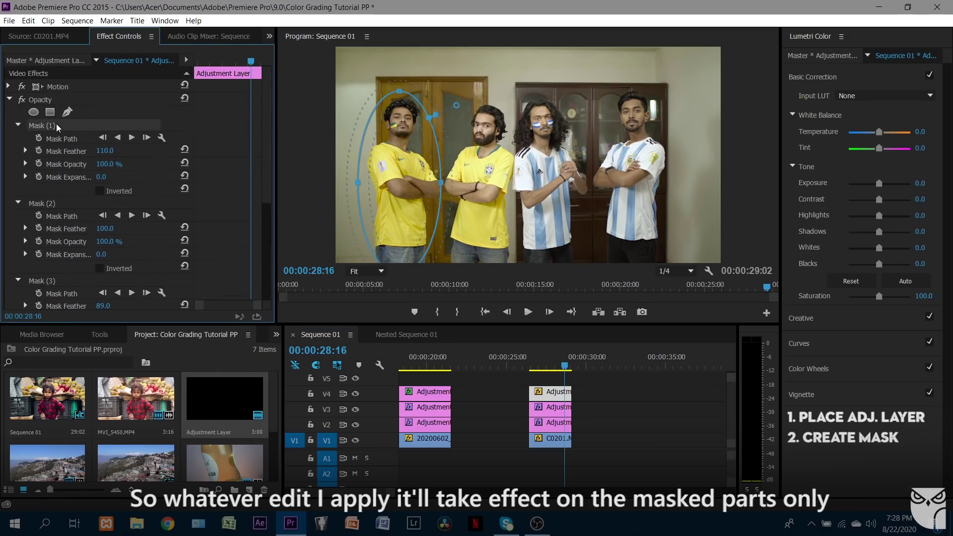
Raise Contrast to 48 and Highlights to 12 on the masked V4 layer, toggling it to compare before/after.
drag(880, 199, 894, 217)
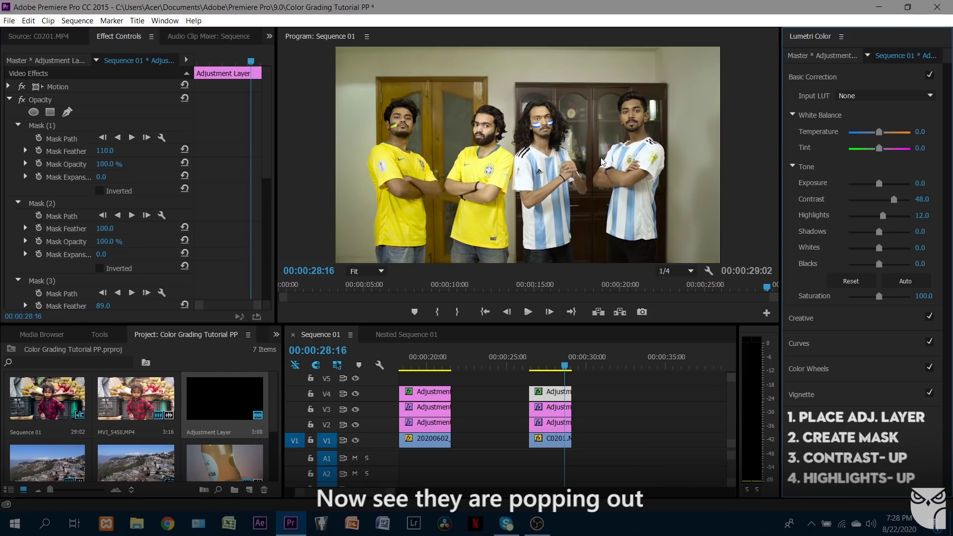
click(356, 393)
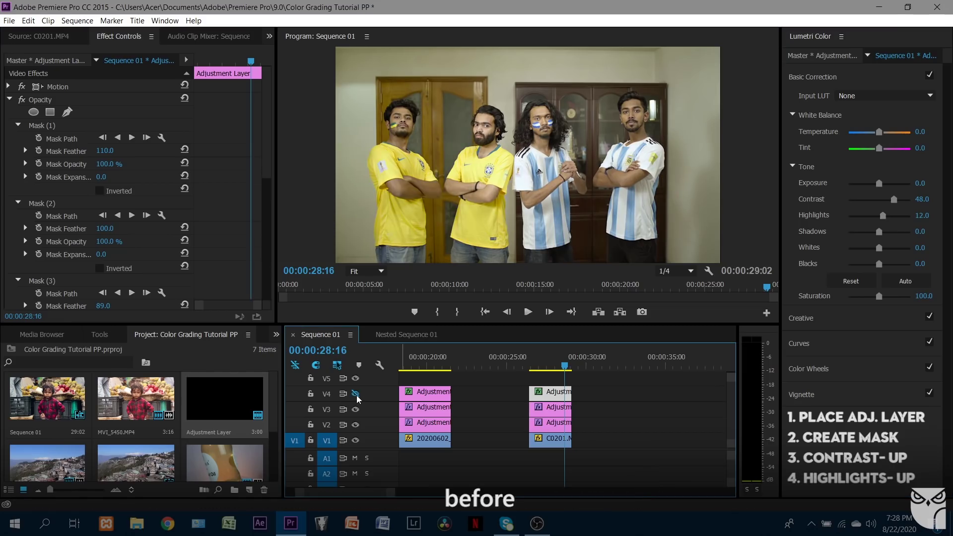
click(355, 393)
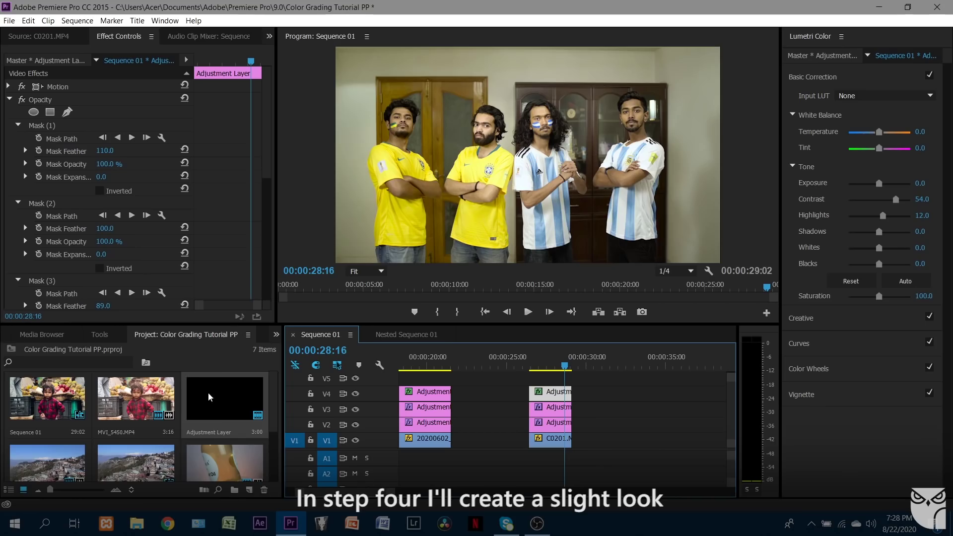
Add a V5 adjustment layer and nudge the Shadows wheel toward blue and Highlights toward yellow.
drag(222, 401, 554, 386)
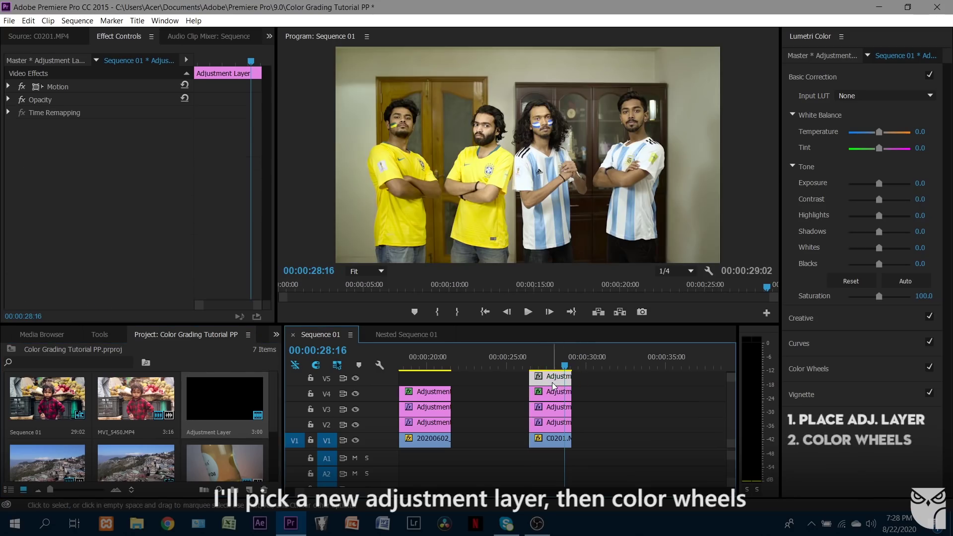
click(812, 371)
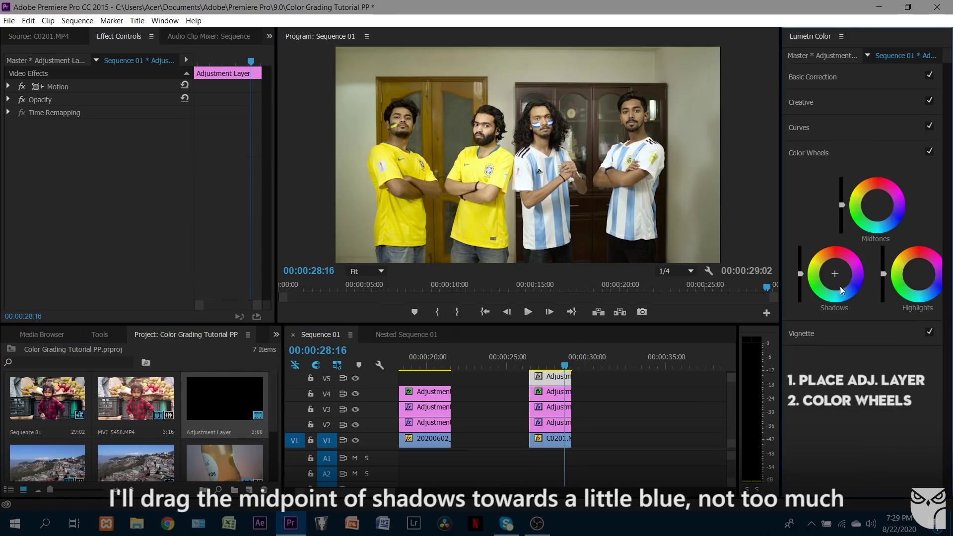
click(836, 274)
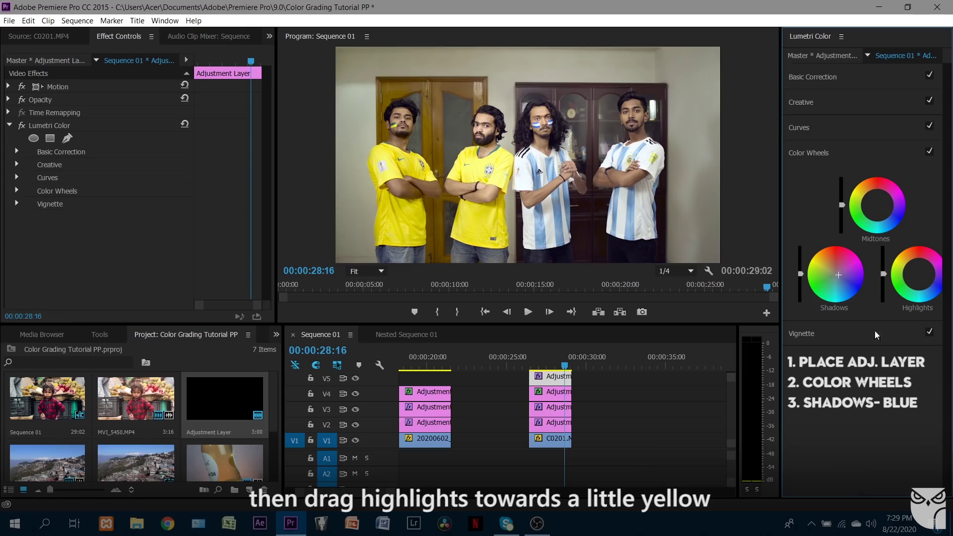
click(922, 276)
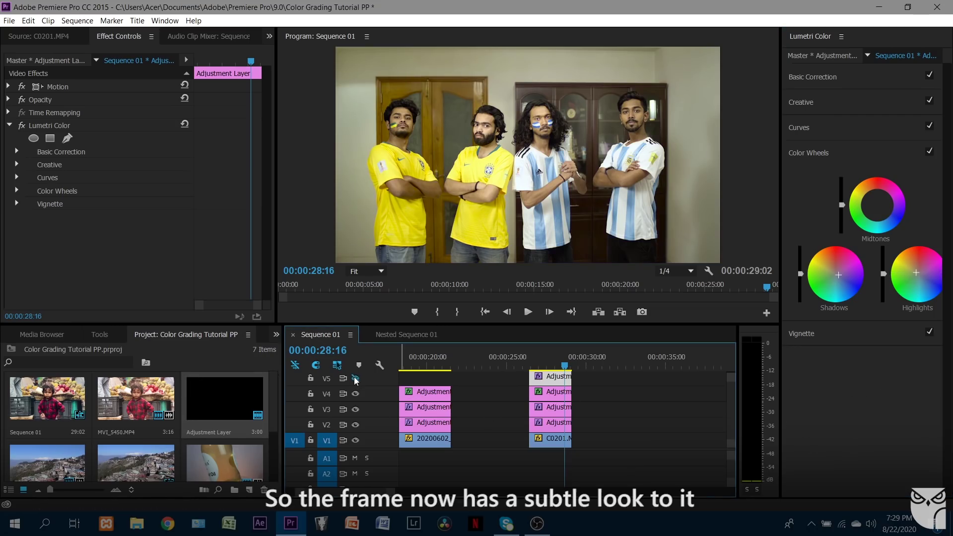
drag(356, 380, 358, 429)
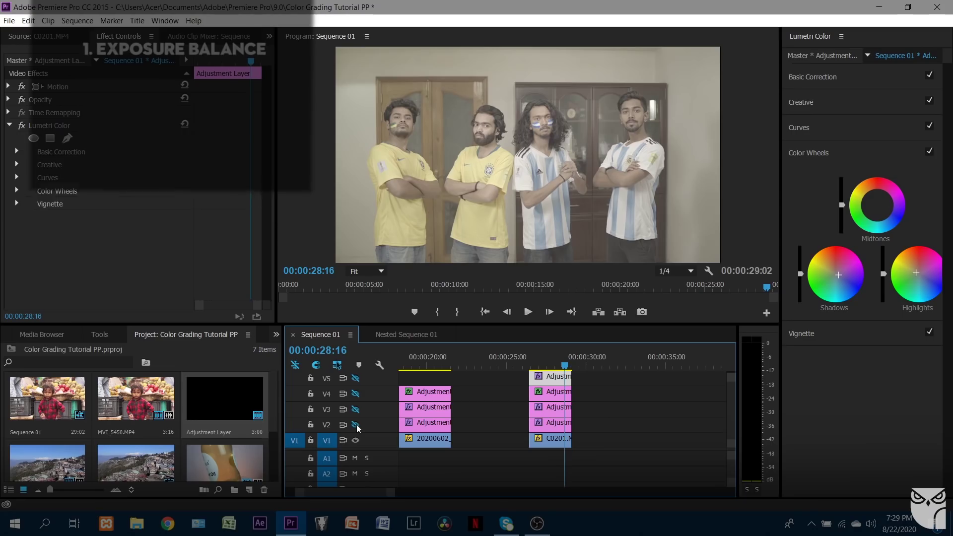
click(356, 425)
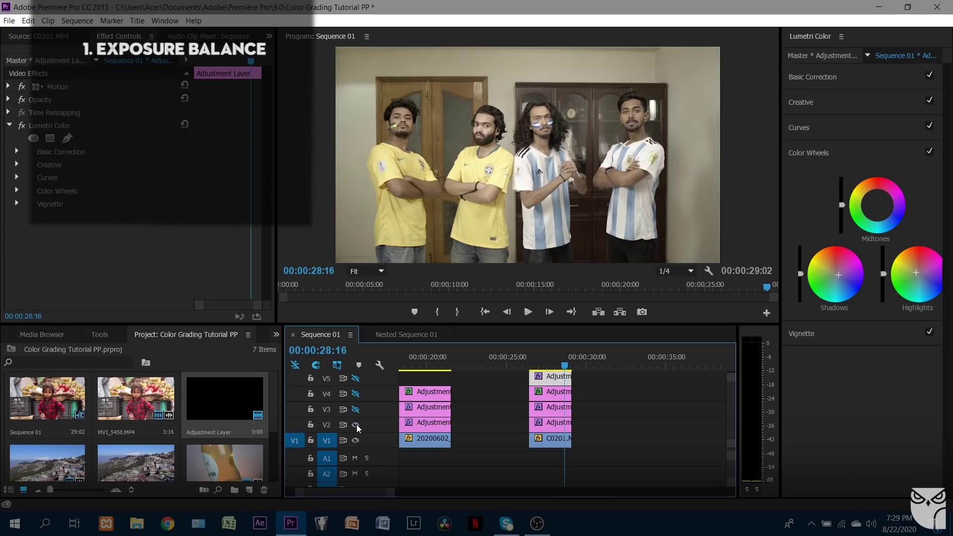
click(355, 409)
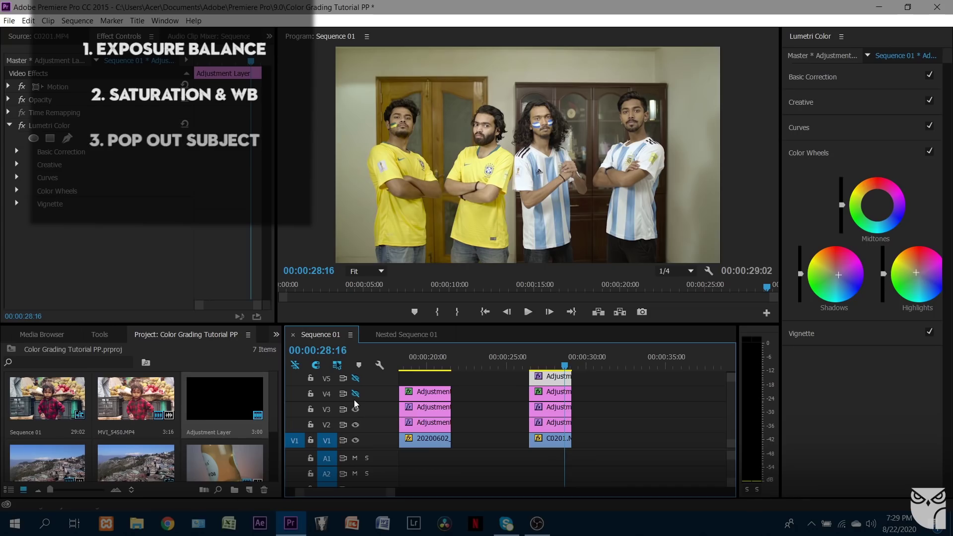
click(355, 393)
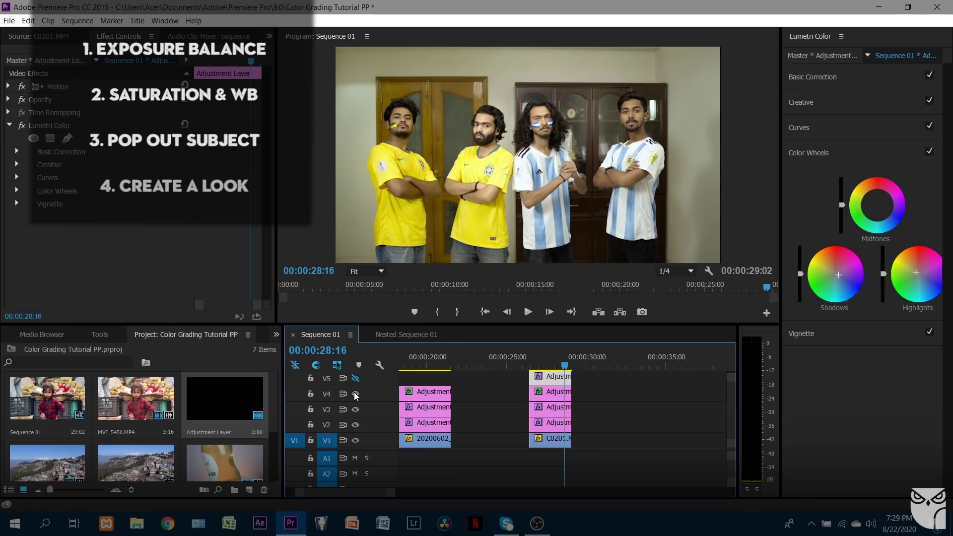
click(355, 378)
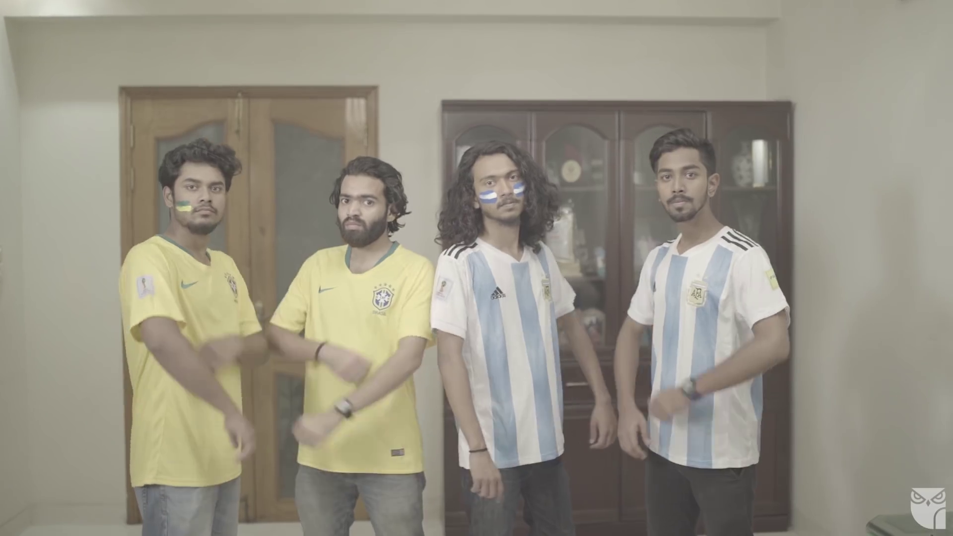